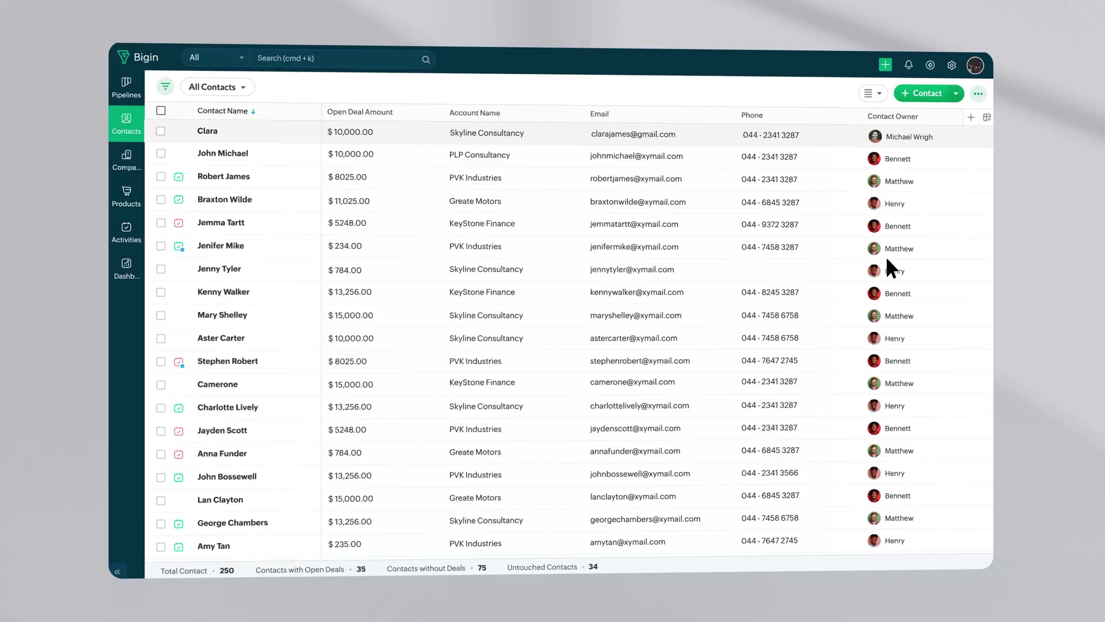
Open the Annual Subscription for 50 users deal and start a new form from Settings > Forms.
{"action": "left_click", "coordinate": [127, 89]}
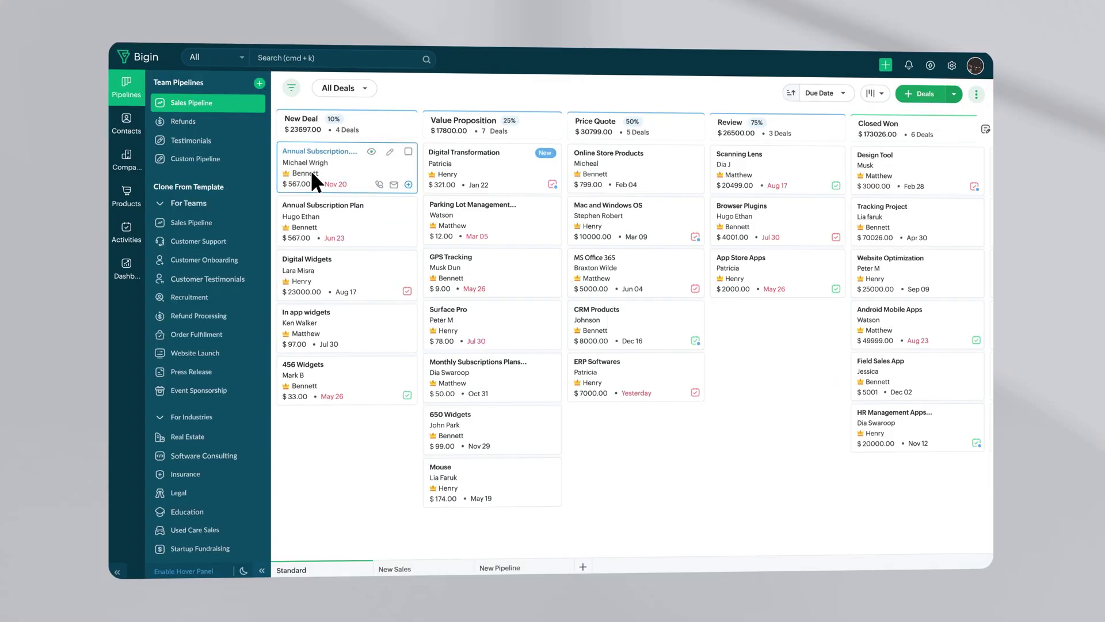
{"action": "left_click", "coordinate": [310, 170]}
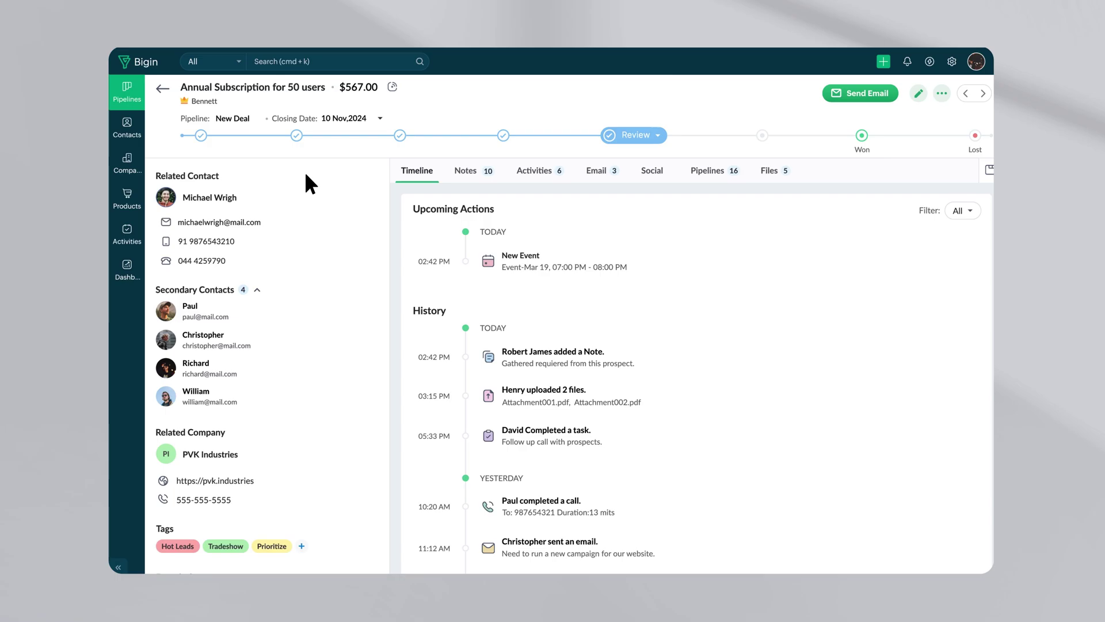
{"action": "left_click", "coordinate": [952, 61]}
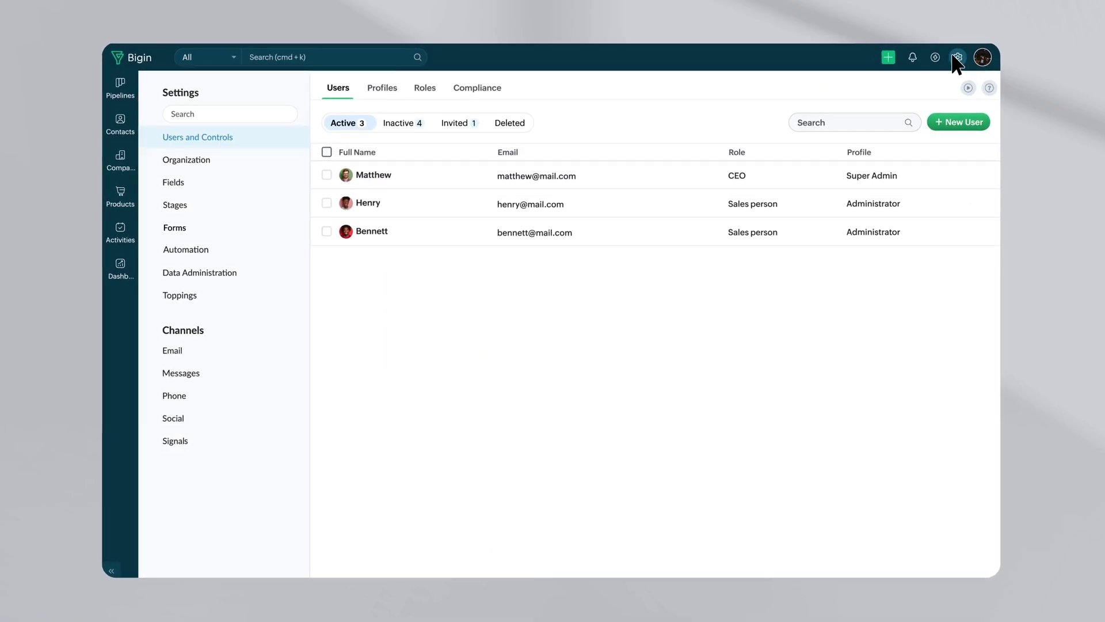
{"action": "left_click", "coordinate": [204, 224]}
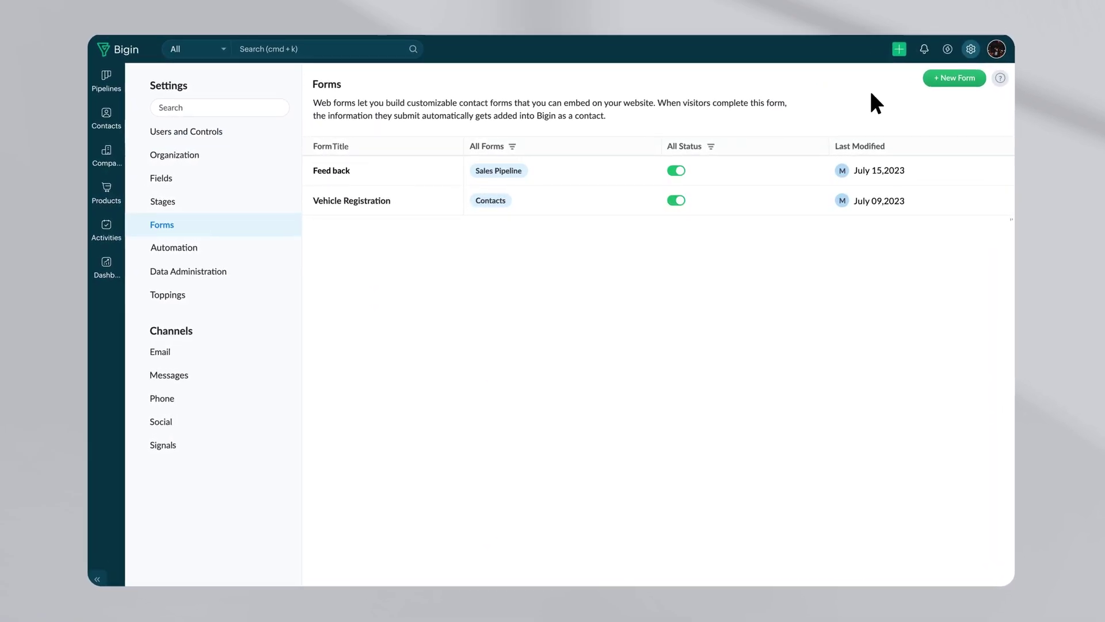
{"action": "left_click", "coordinate": [956, 76]}
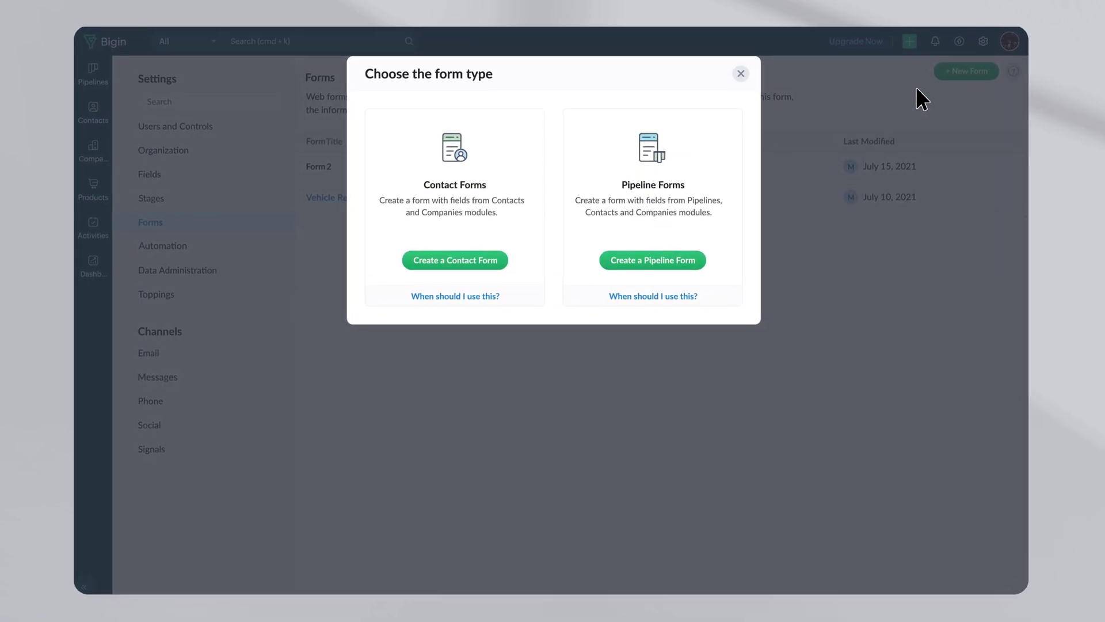
Create a contact form titled 'Contact Us'.
{"action": "left_click", "coordinate": [457, 259]}
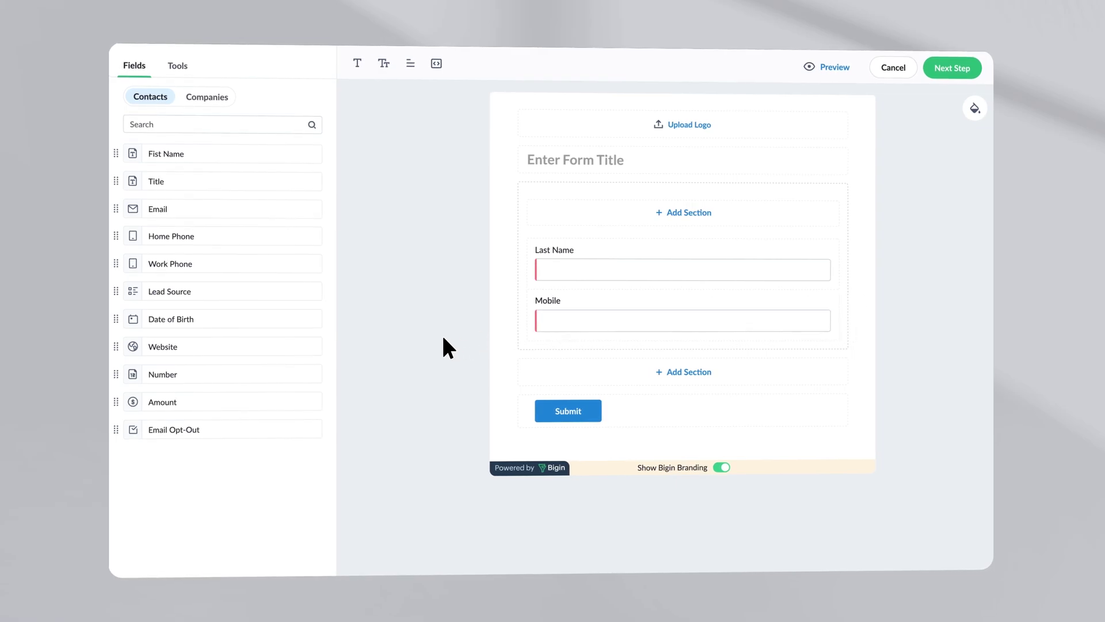
{"action": "left_click", "coordinate": [637, 158]}
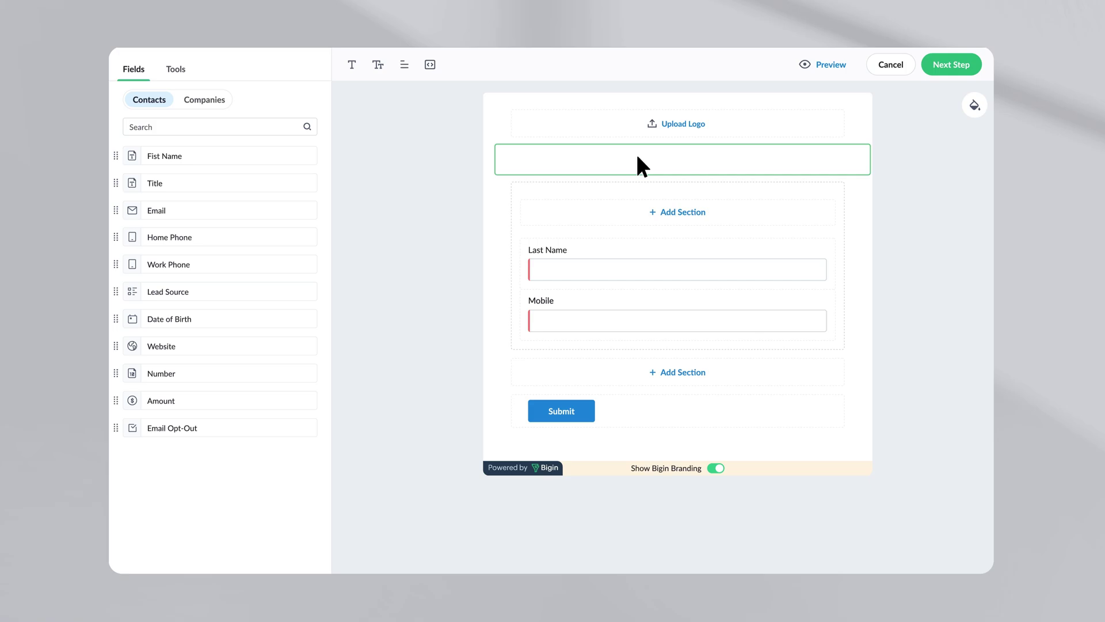
{"action": "type", "text": "Contact Us"}
Add a First Name field above Last Name and mark it as required.
{"action": "left_click_drag", "start_coordinate": [168, 156], "coordinate": [603, 254]}
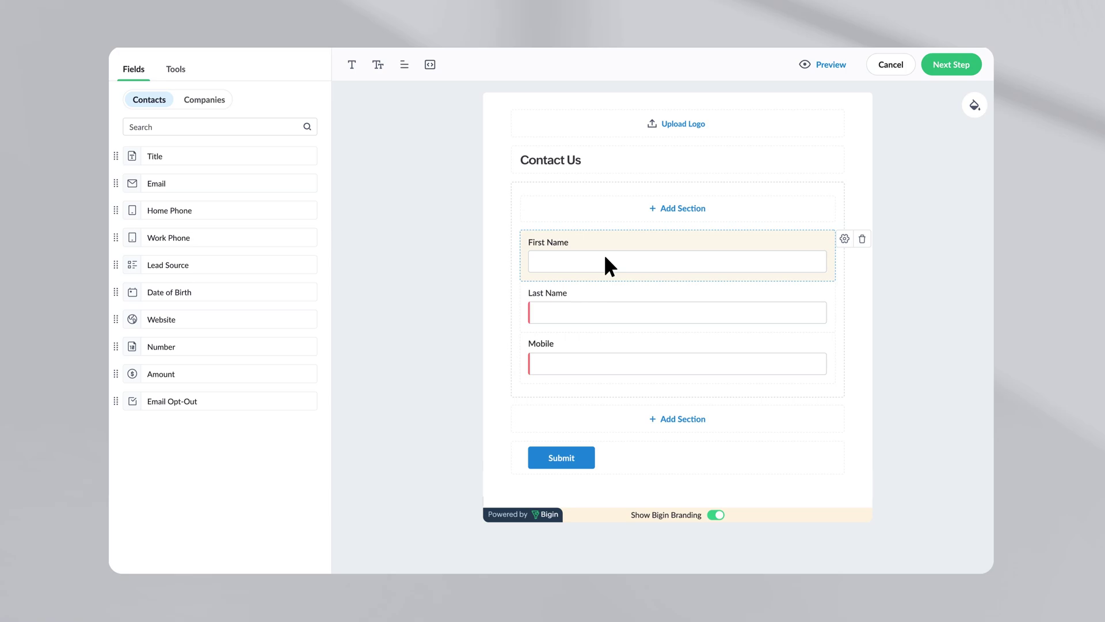
{"action": "left_click", "coordinate": [844, 238]}
{"action": "left_click", "coordinate": [117, 173]}
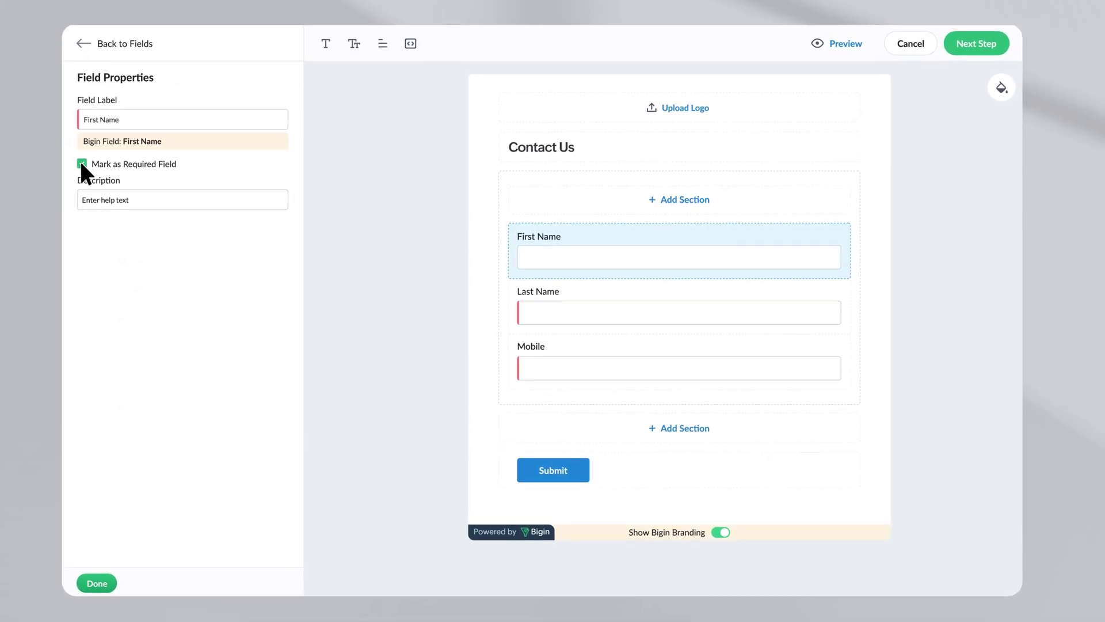
Add a Captcha below Mobile and a consent line 'I agree to the Privacy Policy and Terms of Service.'.
{"action": "left_click", "coordinate": [81, 586]}
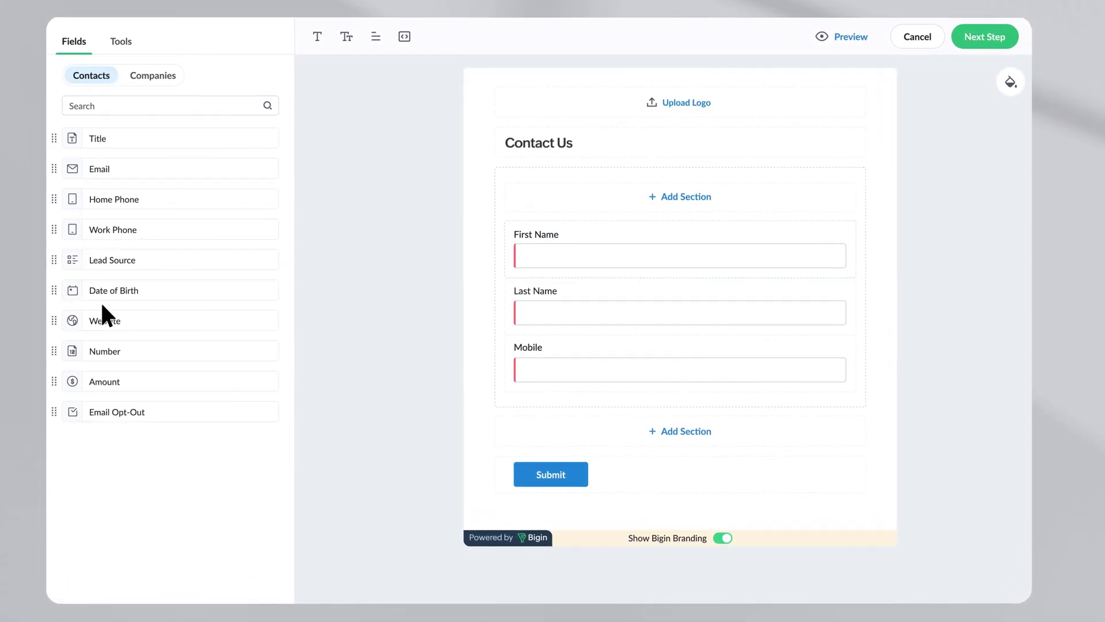
{"action": "left_click", "coordinate": [124, 44]}
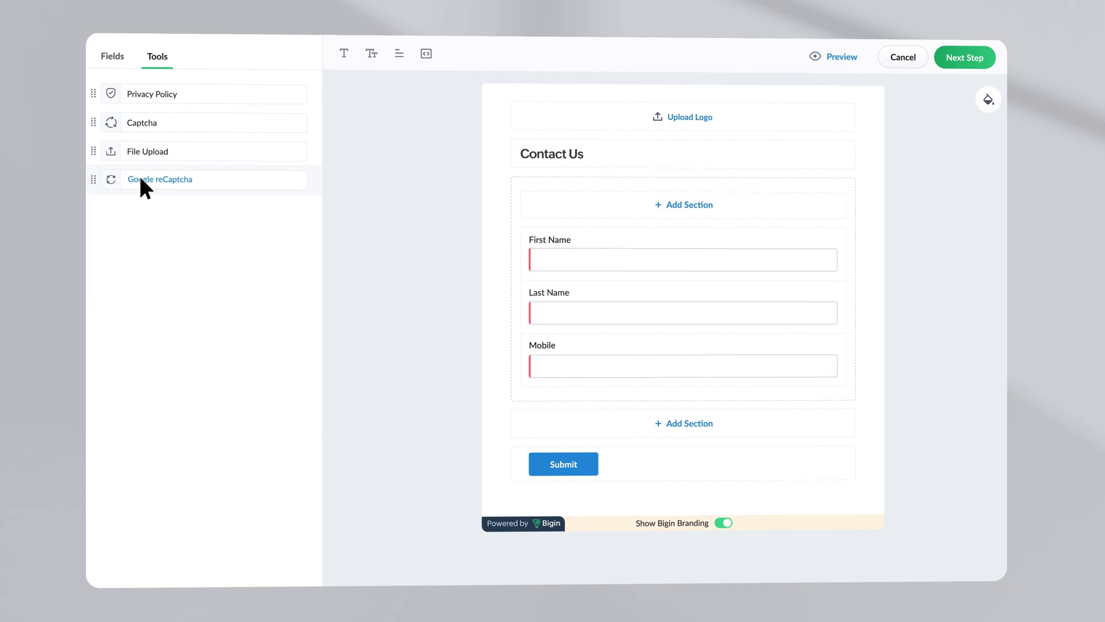
{"action": "left_click_drag", "start_coordinate": [147, 123], "coordinate": [541, 395]}
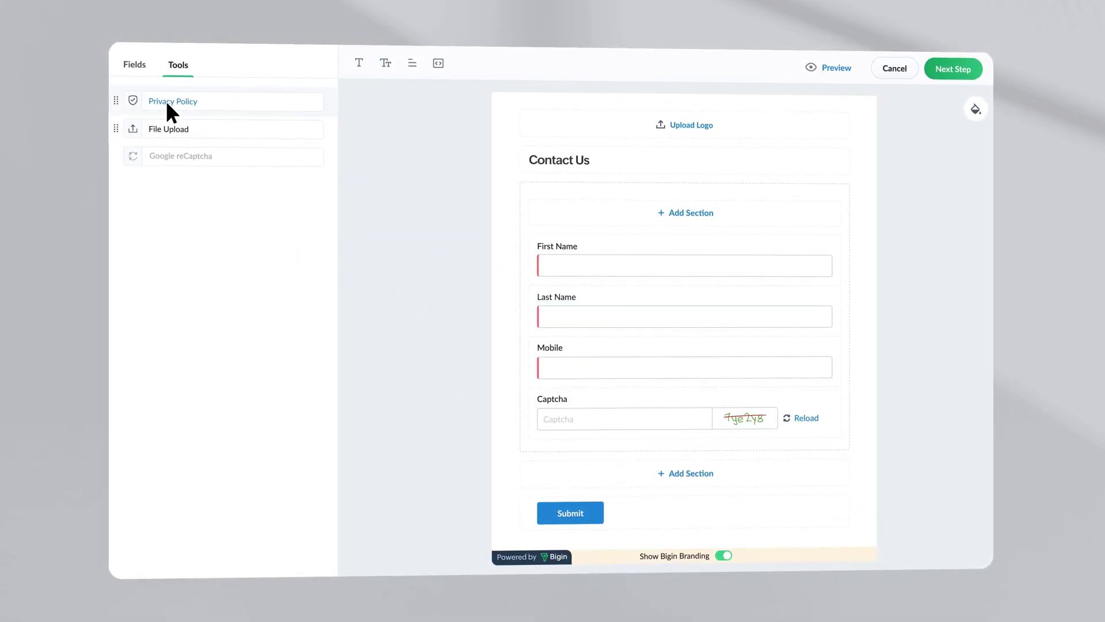
{"action": "left_click_drag", "start_coordinate": [165, 100], "coordinate": [567, 406]}
{"action": "type", "text": "I agree to the P"}
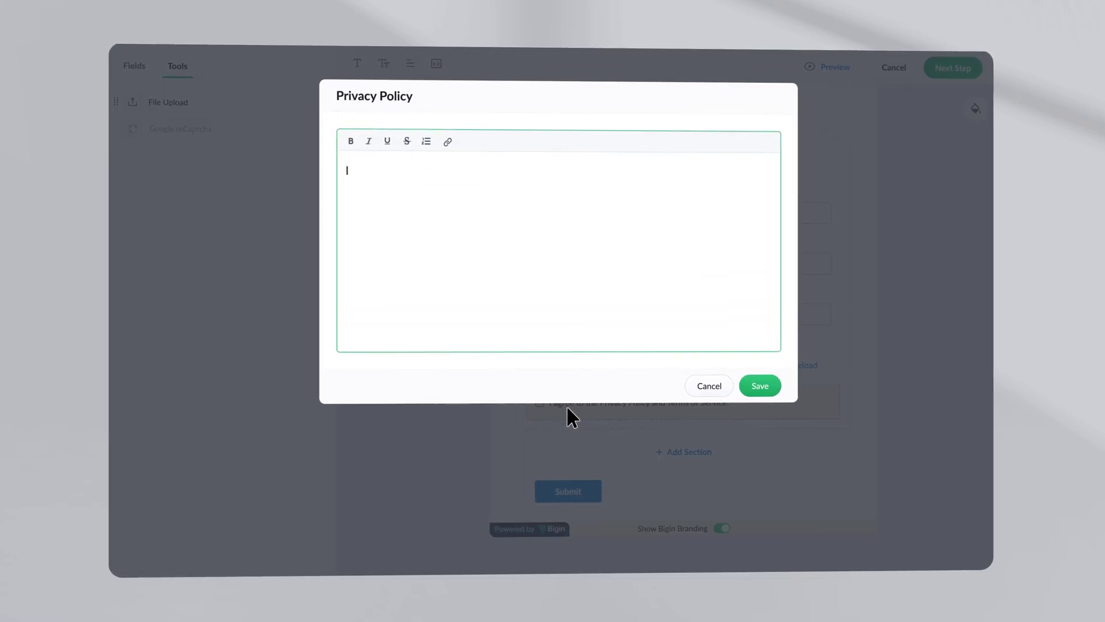
{"action": "type", "text": "rivacy Policy and Terms of Service."}
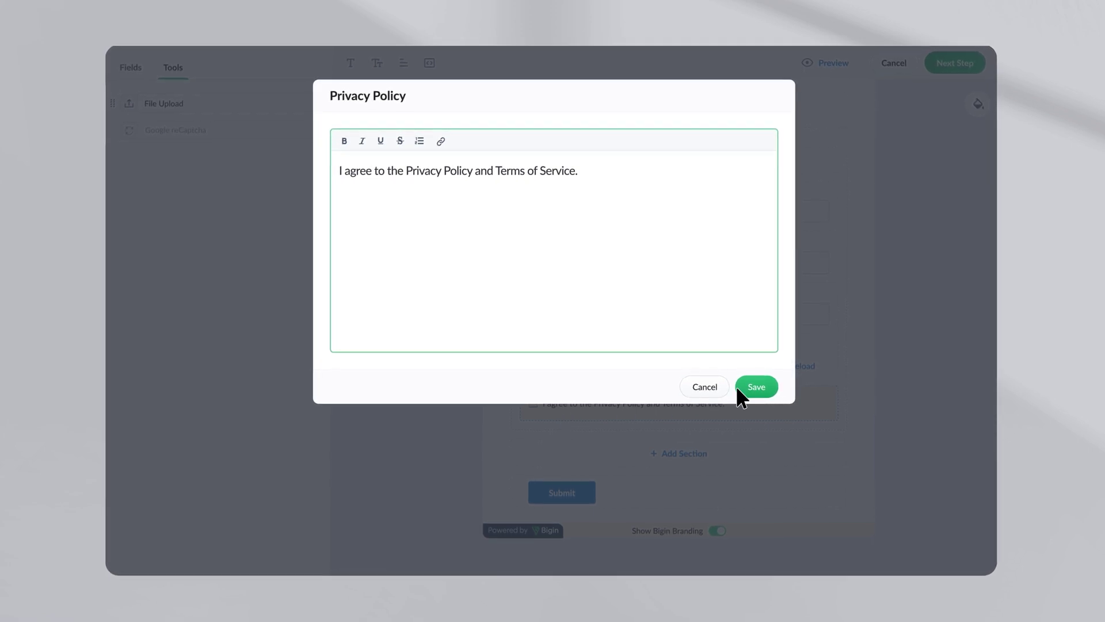
{"action": "left_click", "coordinate": [751, 387]}
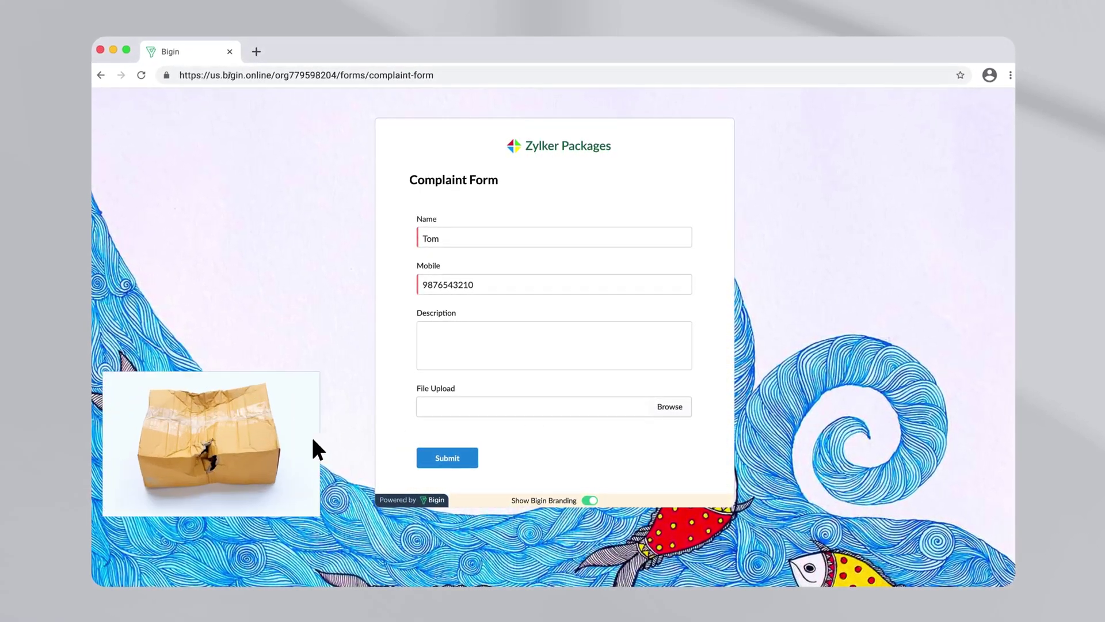
Attach the damaged-package photo as IMG.png and enter the description 'The product was damaged'.
{"action": "left_click_drag", "start_coordinate": [204, 461], "coordinate": [409, 399]}
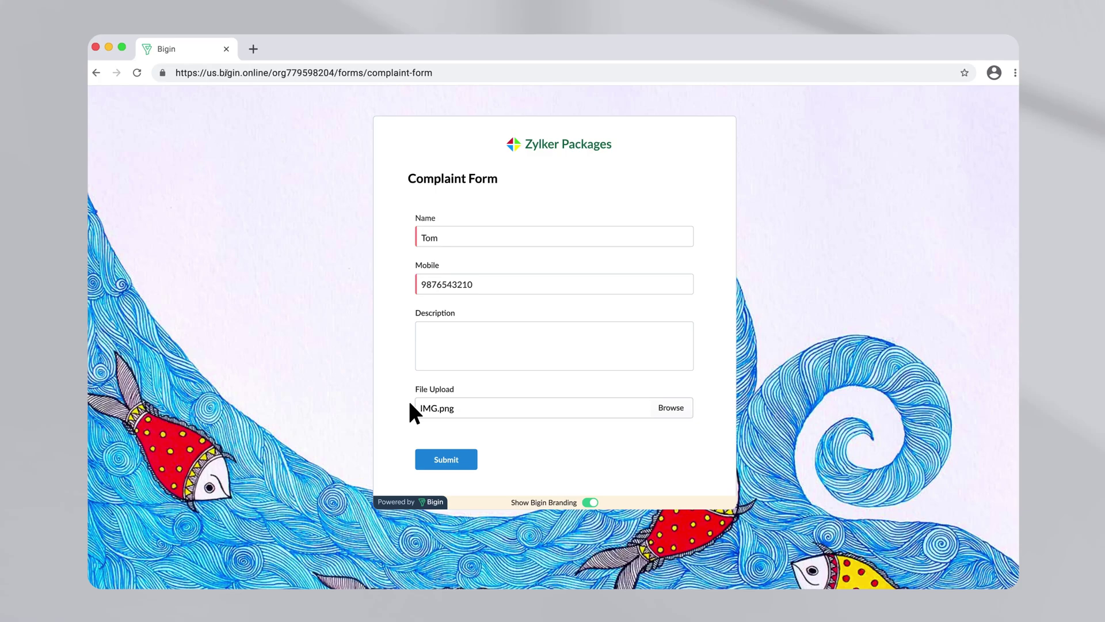
{"action": "left_click", "coordinate": [456, 343]}
{"action": "type", "text": "The product was damaged"}
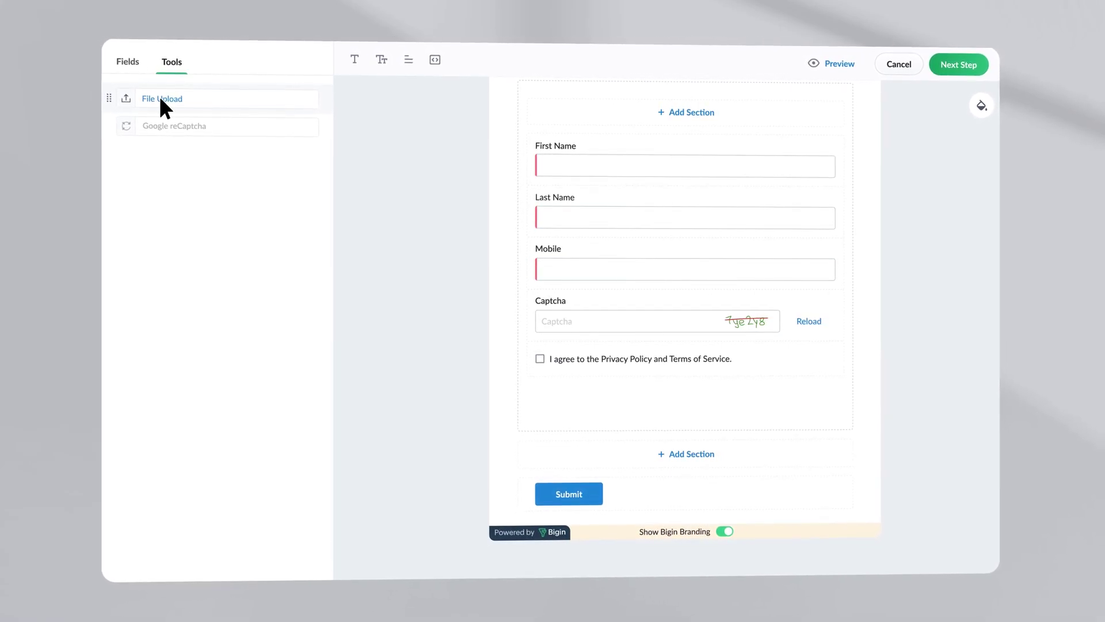
Place a File Upload field below the privacy consent checkbox on the Contact Us form.
{"action": "left_click", "coordinate": [154, 97]}
{"action": "left_click_drag", "start_coordinate": [165, 102], "coordinate": [556, 401]}
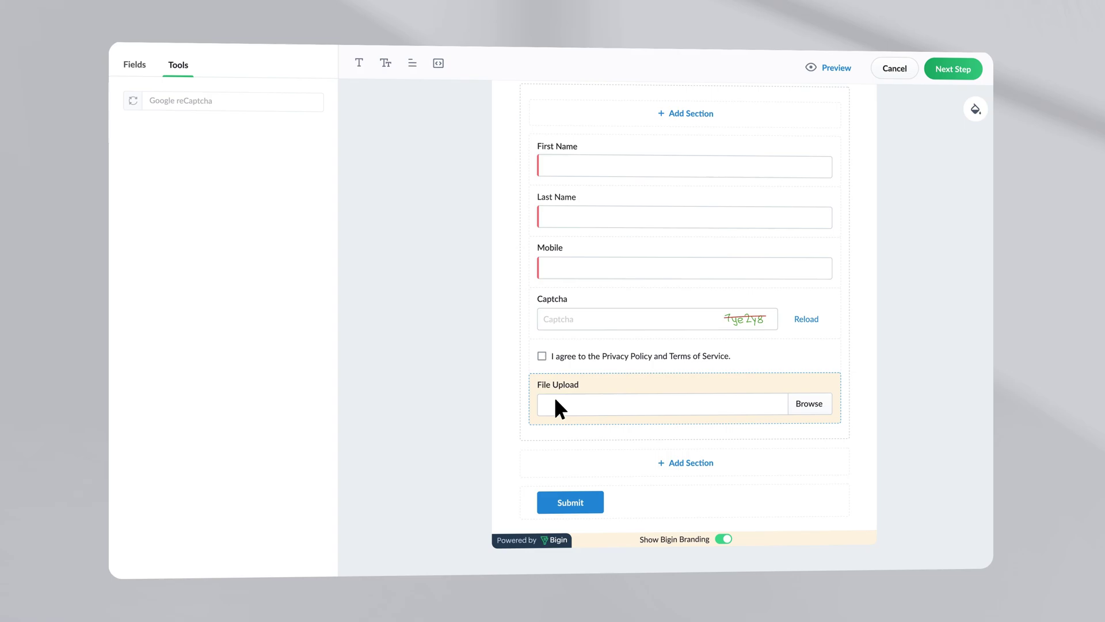
{"action": "scroll", "coordinate": [554, 403], "scroll_direction": "up", "scroll_amount": 2}
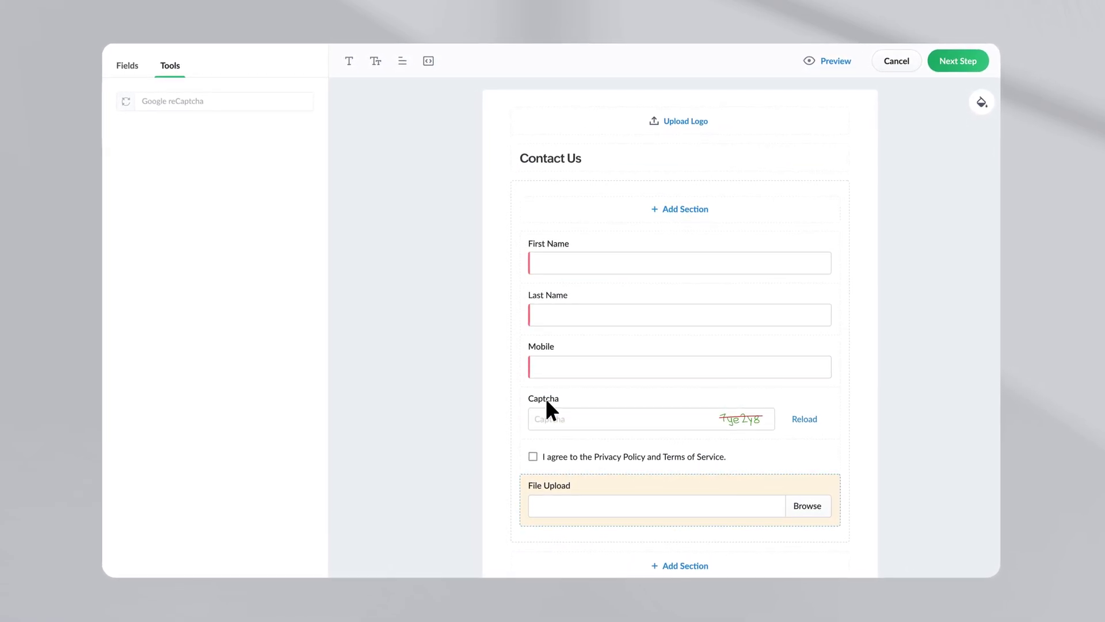
Add the Zylker Packages logo, a green marble background and Georgia font to the form.
{"action": "left_click", "coordinate": [674, 114]}
{"action": "left_click", "coordinate": [1004, 91]}
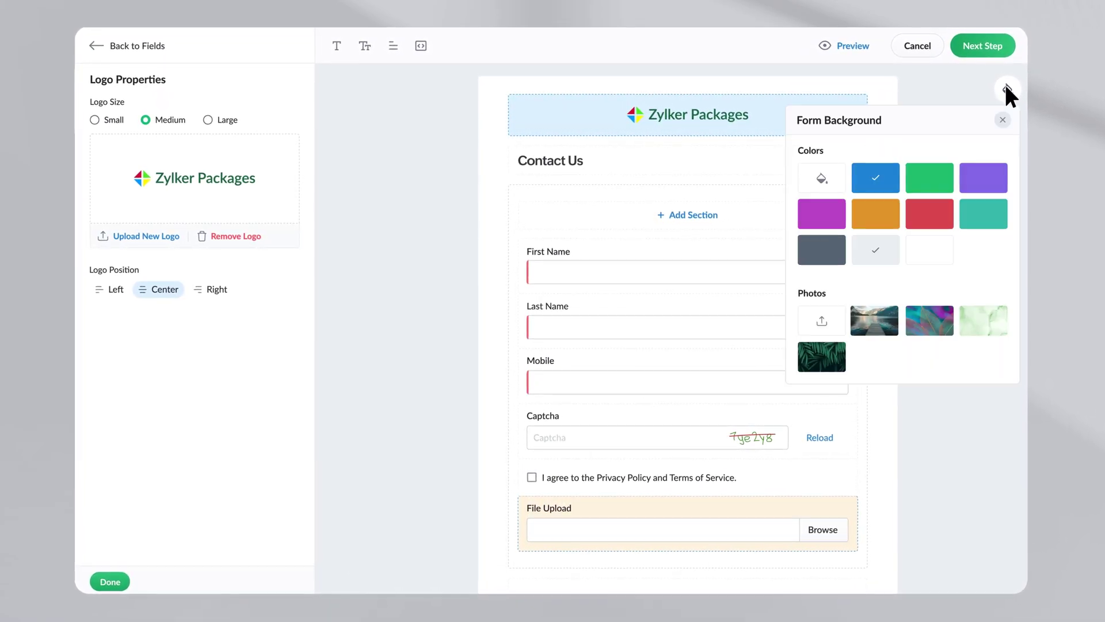
{"action": "left_click", "coordinate": [980, 316]}
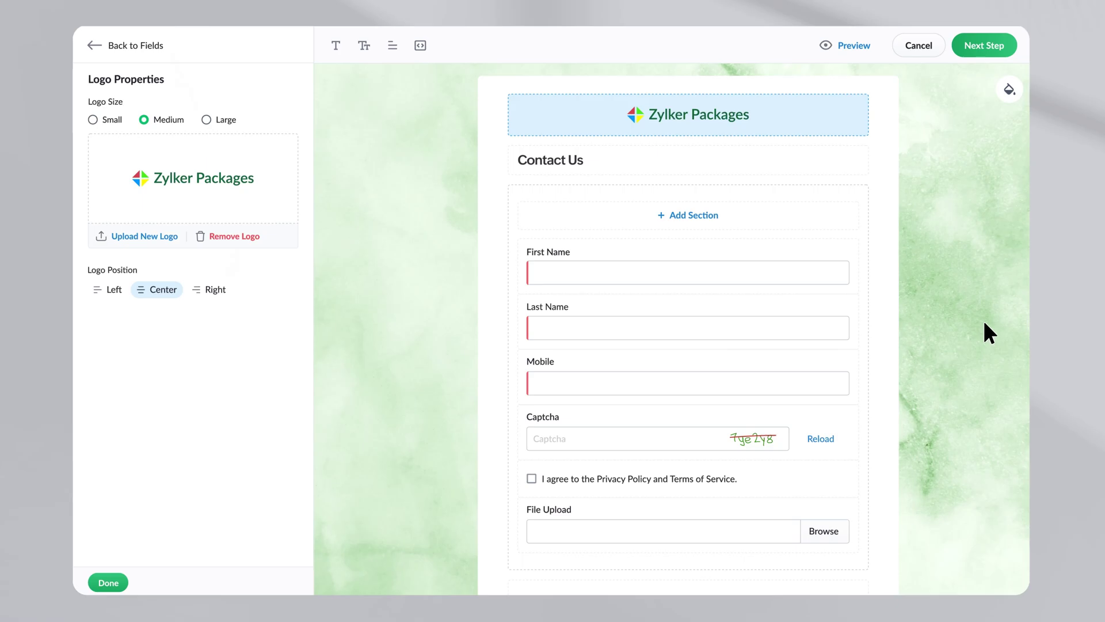
{"action": "left_click", "coordinate": [336, 46]}
{"action": "left_click", "coordinate": [342, 144]}
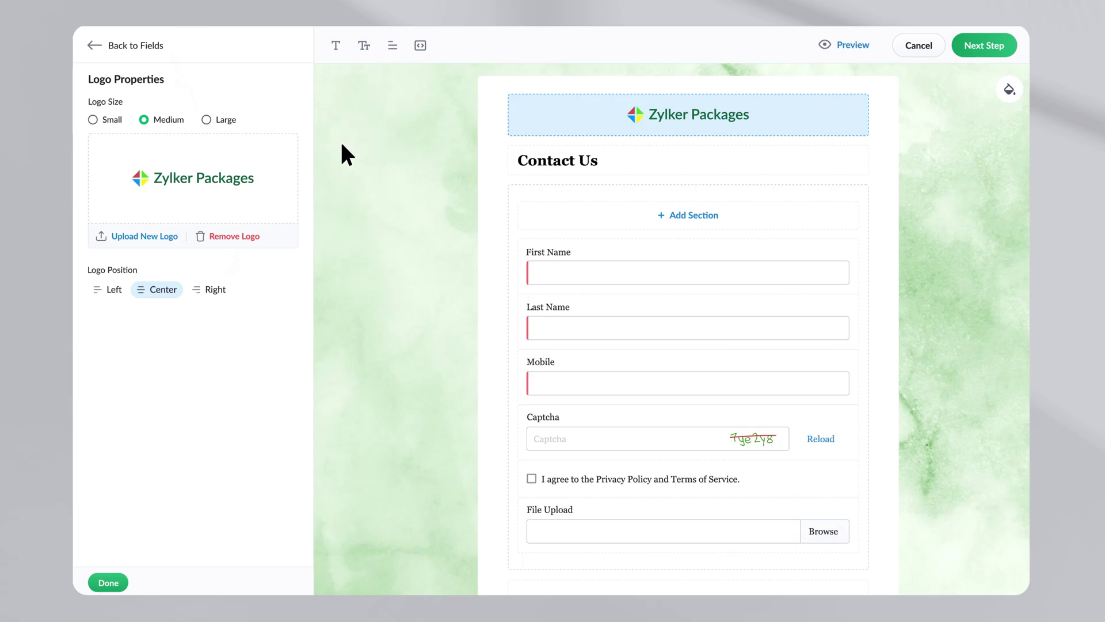
Rename the submit button to SIGN UP, make it green, centred and pill-shaped.
{"action": "scroll", "coordinate": [686, 398], "scroll_direction": "down", "scroll_amount": 2}
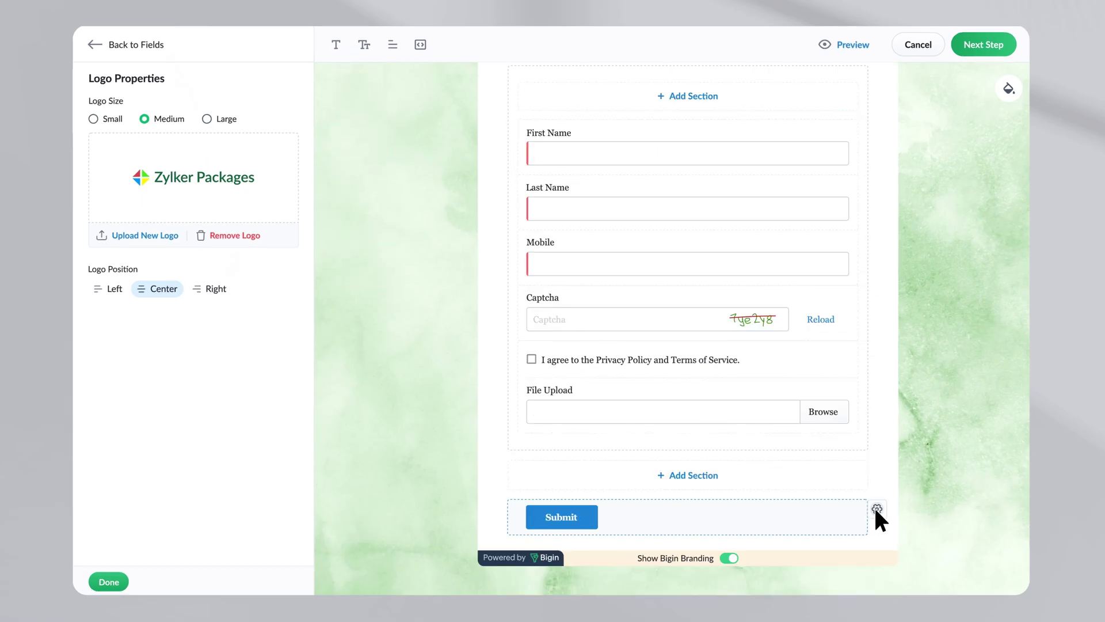
{"action": "left_click", "coordinate": [876, 509]}
{"action": "double_click", "coordinate": [116, 116]}
{"action": "type", "text": "SIGN UP"}
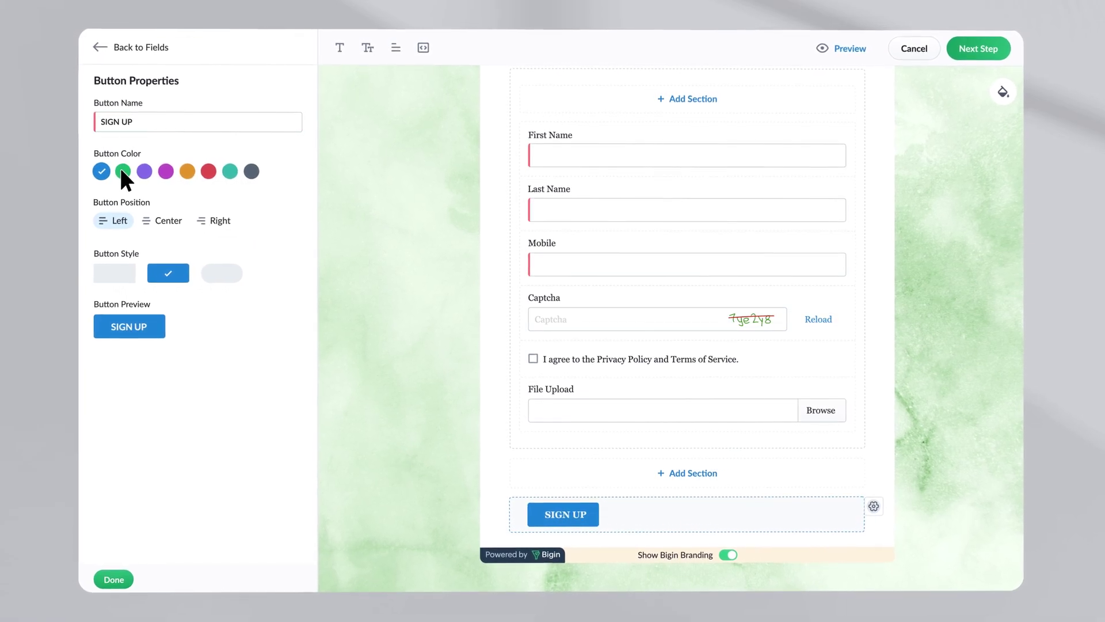
{"action": "left_click", "coordinate": [123, 171]}
{"action": "left_click", "coordinate": [164, 220]}
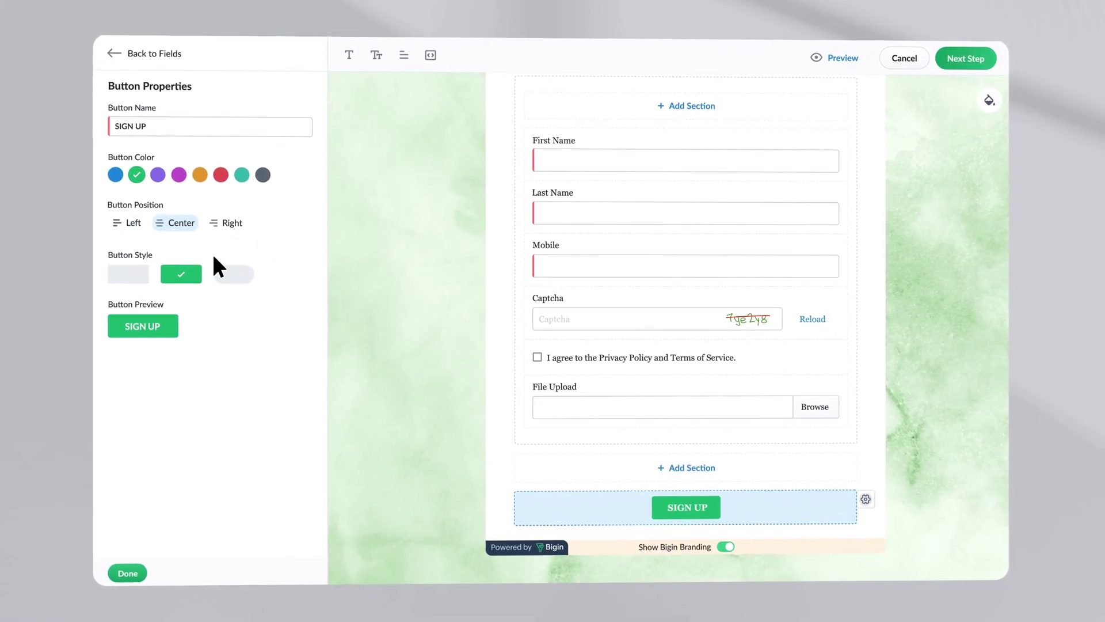
{"action": "left_click", "coordinate": [233, 272]}
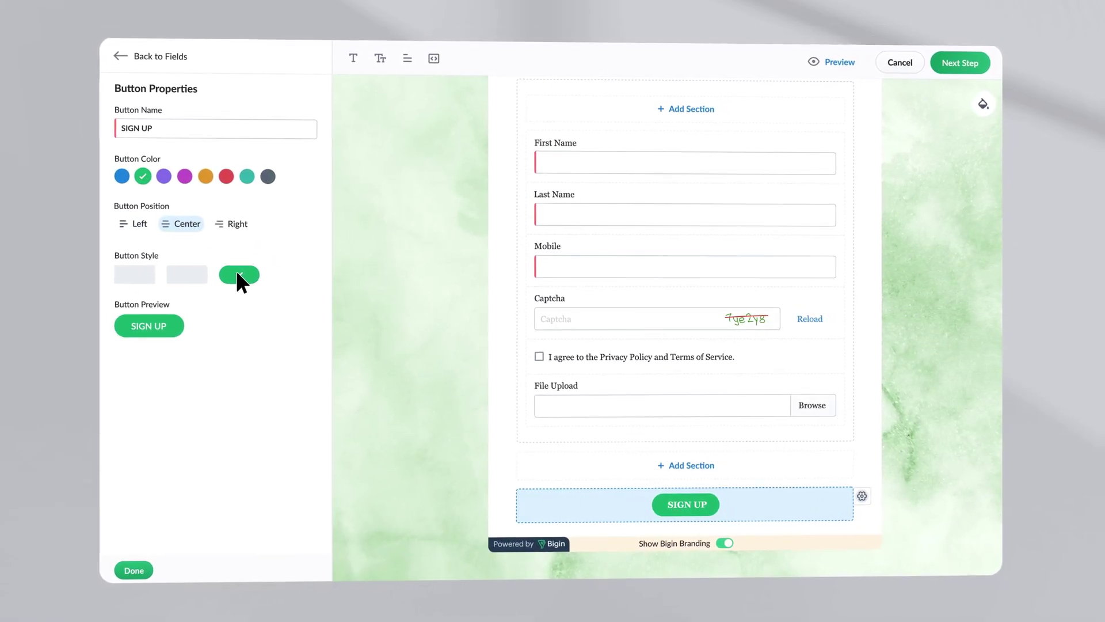
Turn off Bigin branding and preview the form at tablet and mobile widths.
{"action": "left_click", "coordinate": [724, 540]}
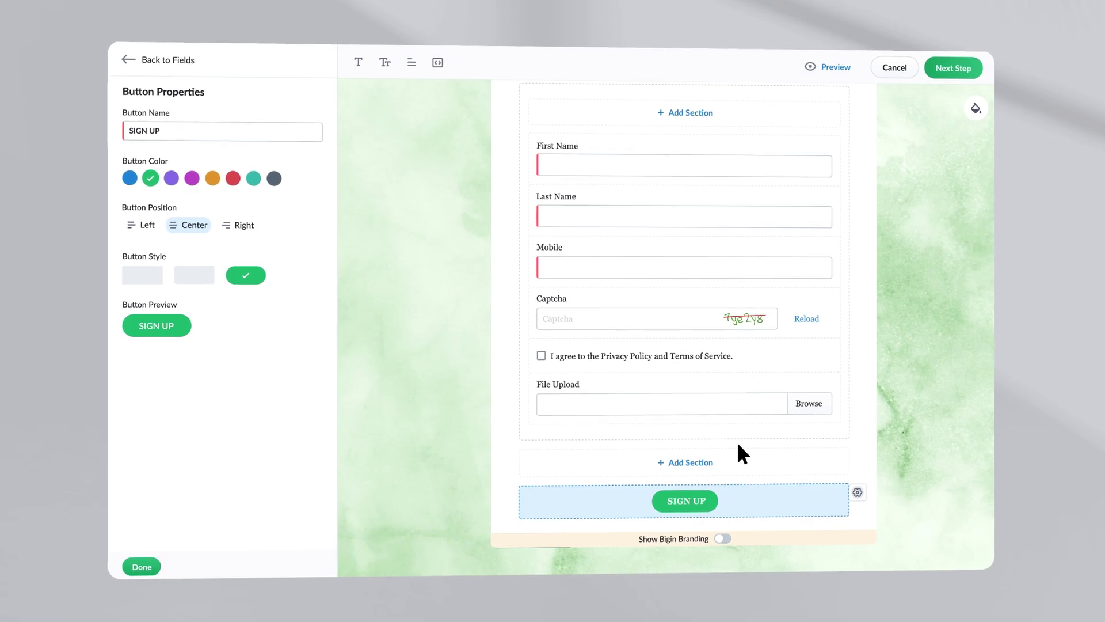
{"action": "left_click", "coordinate": [815, 55]}
{"action": "left_click", "coordinate": [555, 55]}
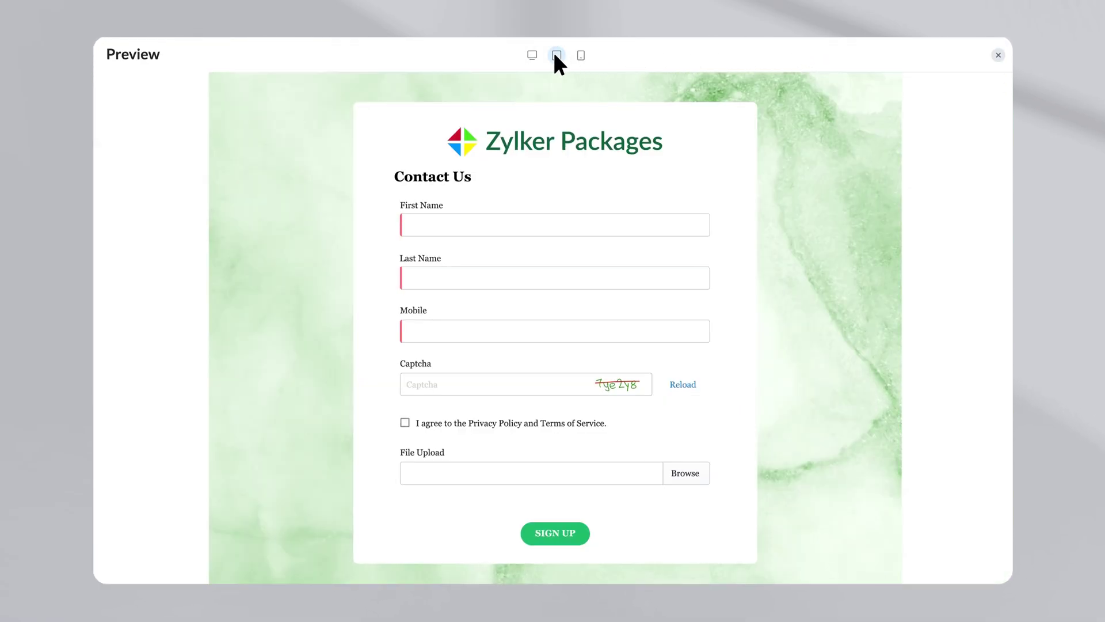
{"action": "left_click", "coordinate": [581, 55]}
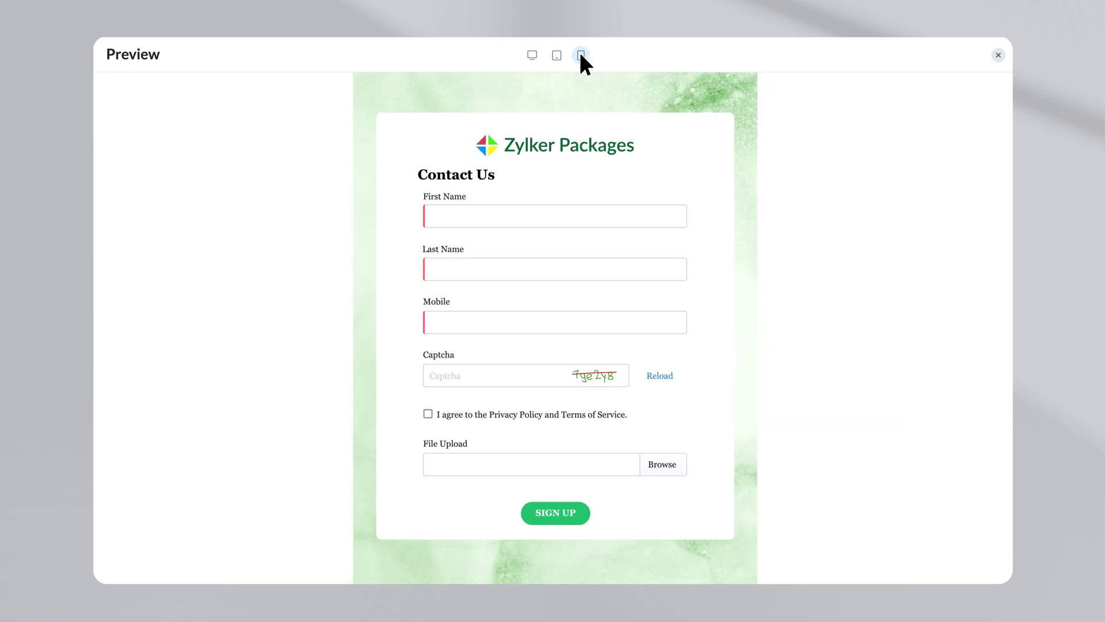
In the form's submission rules, assign submissions to a different record owner.
{"action": "left_click", "coordinate": [998, 56]}
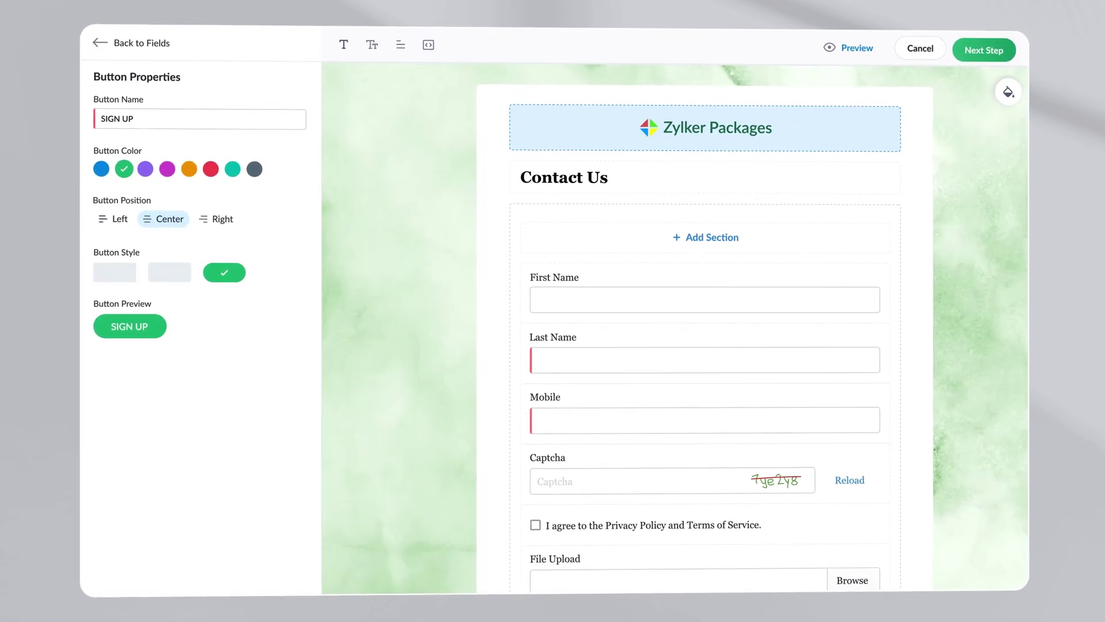
{"action": "left_click", "coordinate": [991, 52]}
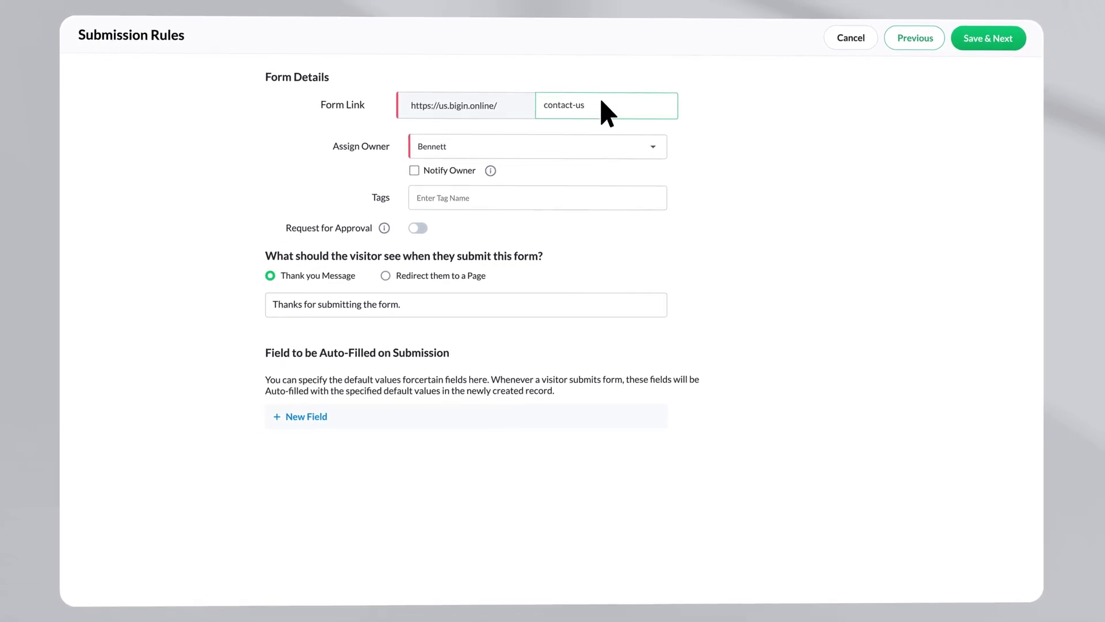
{"action": "left_click", "coordinate": [480, 153]}
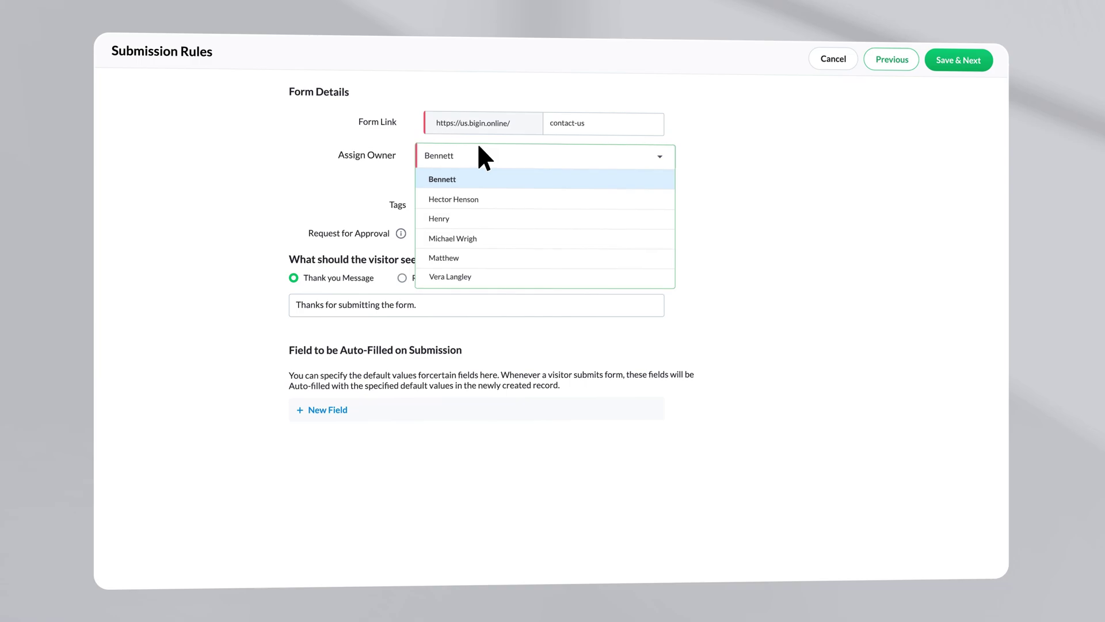
{"action": "left_click", "coordinate": [479, 258]}
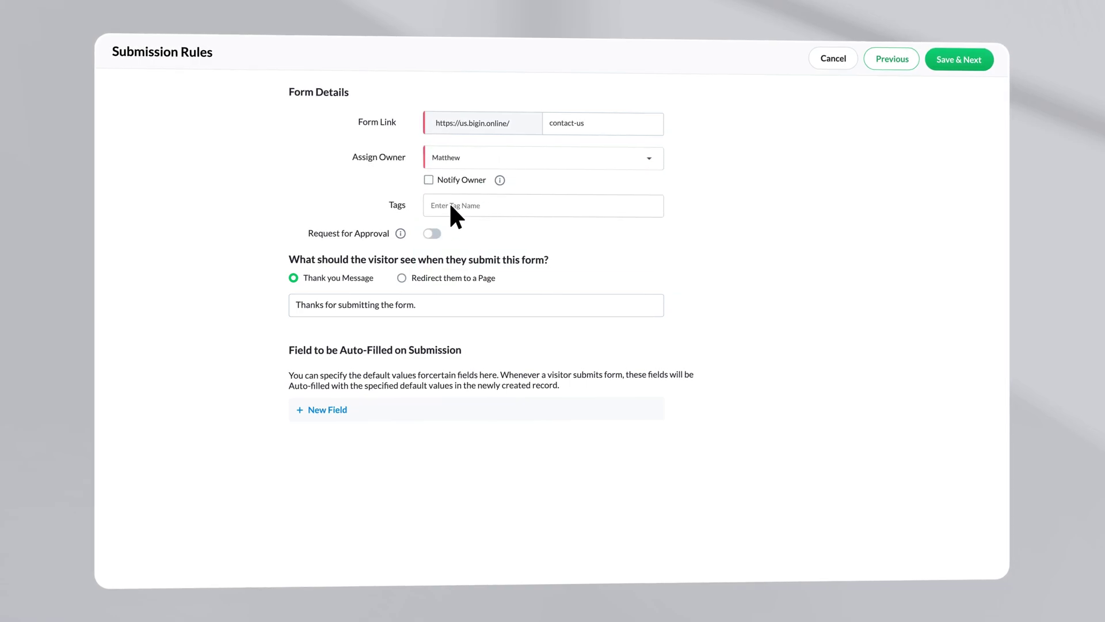
Tag submissions New Lead and redirect visitors to the Zylkerthankyou/message page.
{"action": "left_click", "coordinate": [447, 200]}
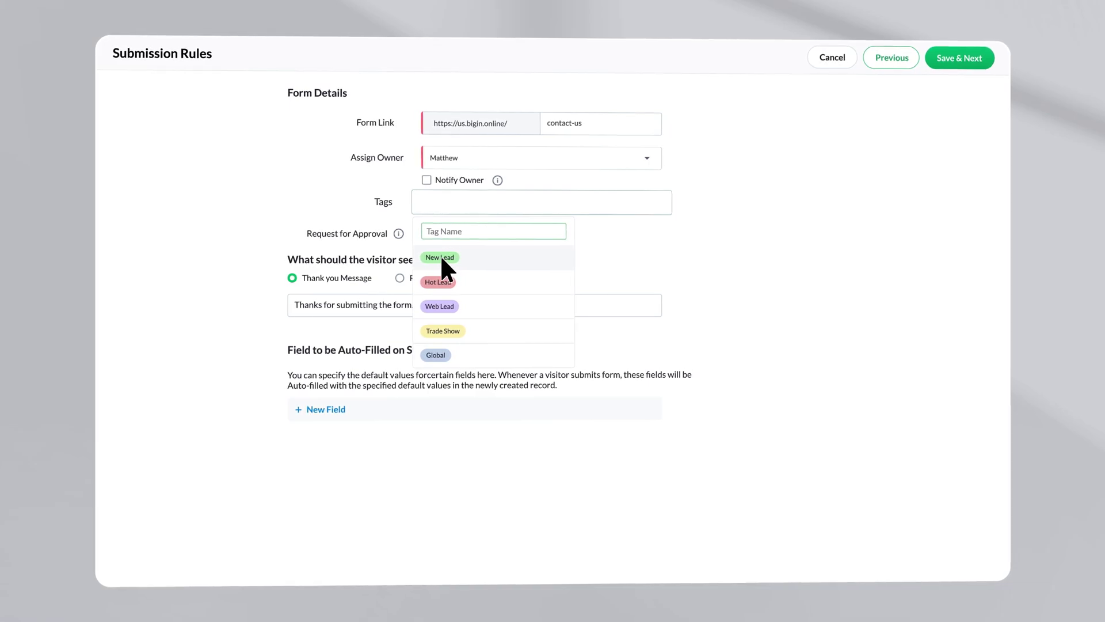
{"action": "left_click", "coordinate": [440, 258]}
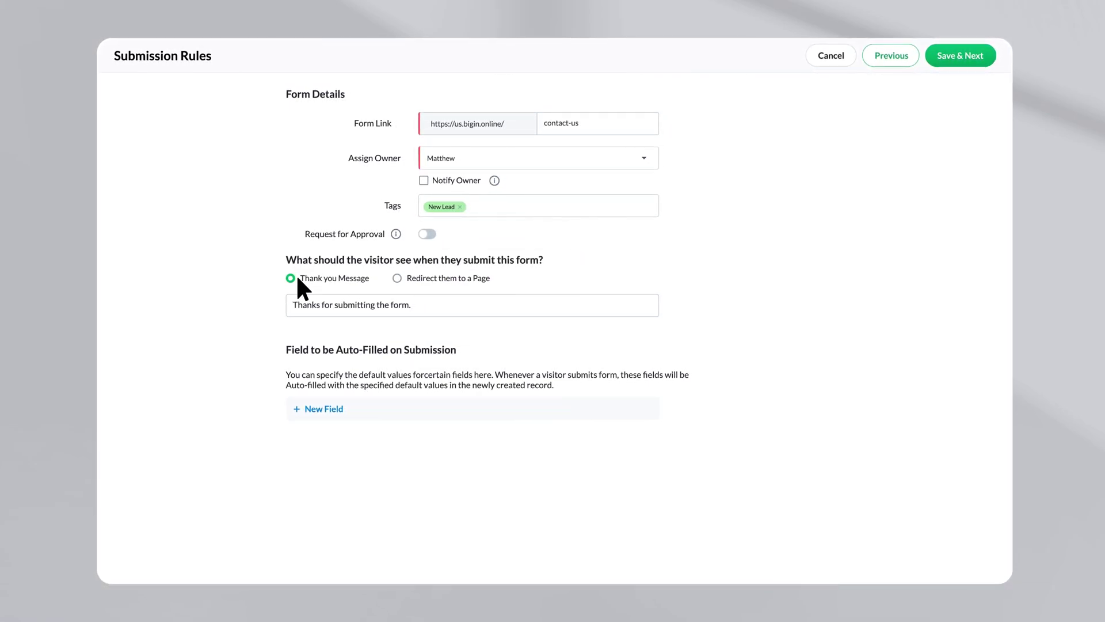
{"action": "left_click", "coordinate": [396, 278]}
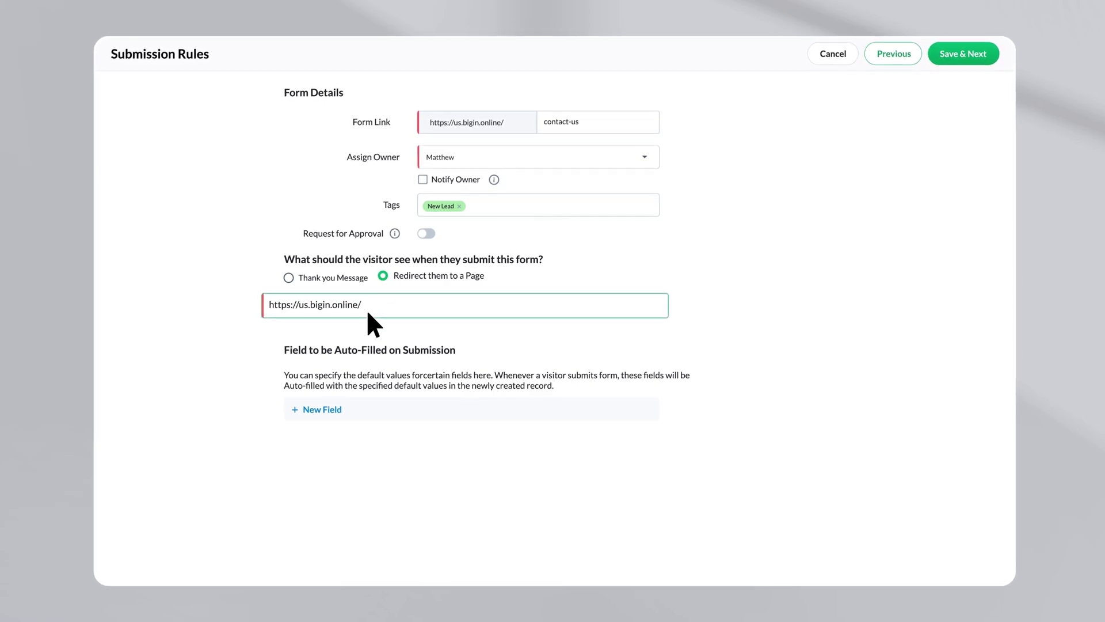
{"action": "type", "text": "Zylkerthankyou/message"}
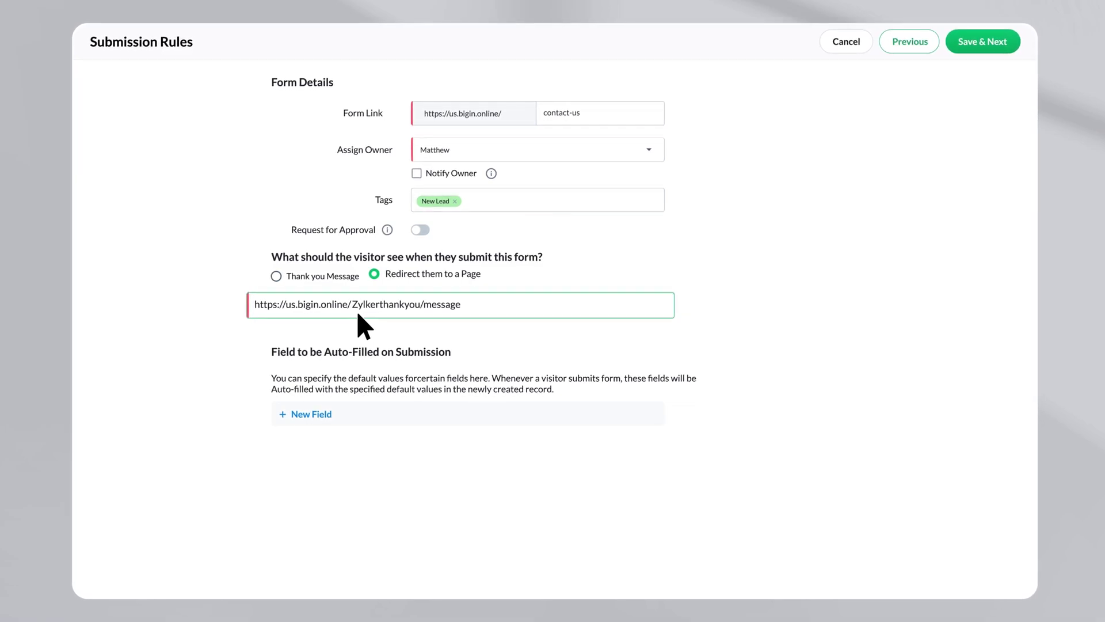
Enable Notify Owner and switch on Request for Approval for submissions.
{"action": "left_click", "coordinate": [415, 173]}
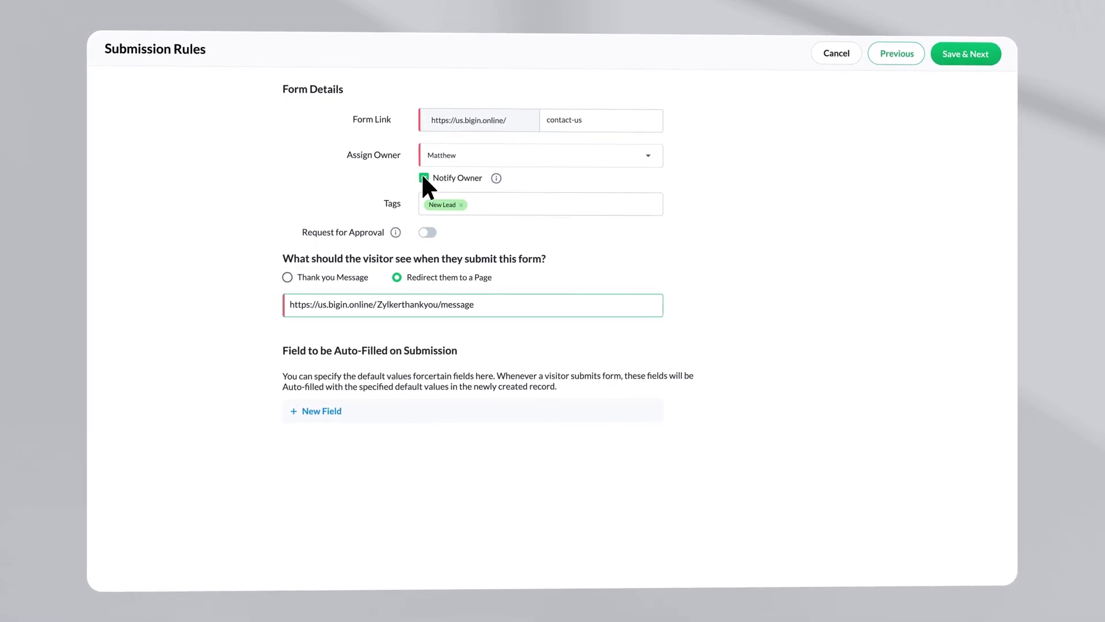
{"action": "mouse_move", "coordinate": [401, 234]}
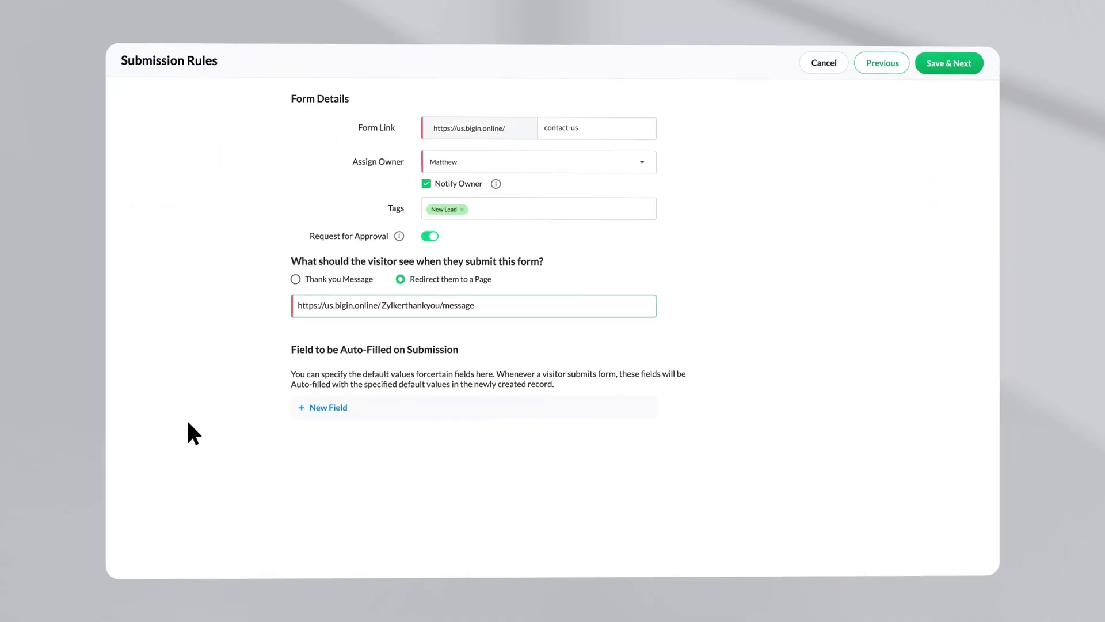
Auto-fill Description with 'This record came from the Contact Form.' and save the submission rules.
{"action": "left_click", "coordinate": [360, 403]}
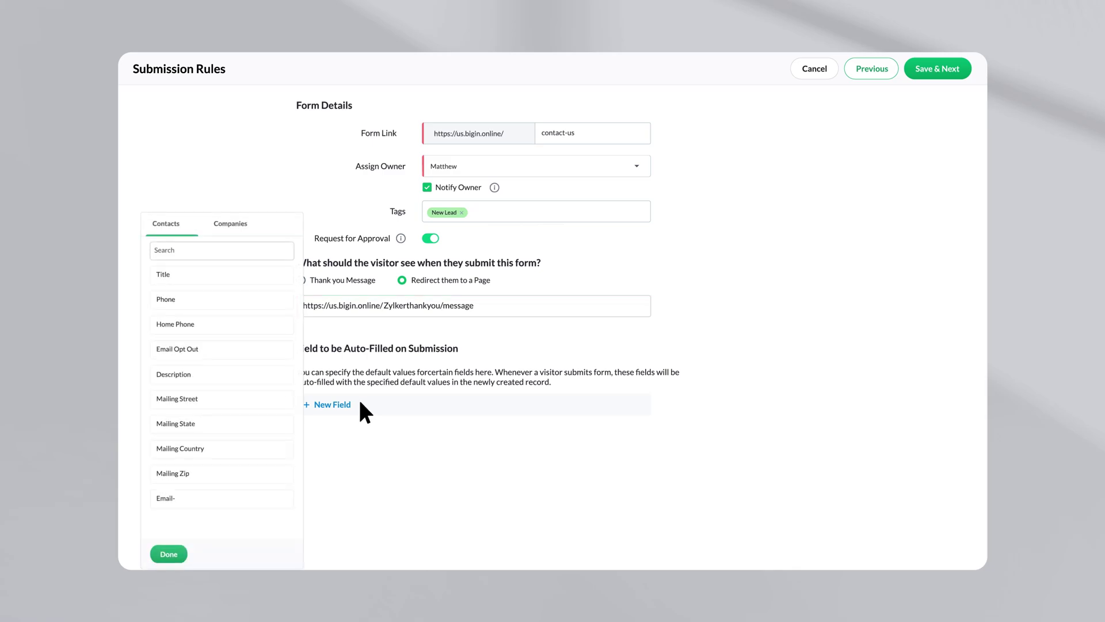
{"action": "left_click", "coordinate": [187, 374]}
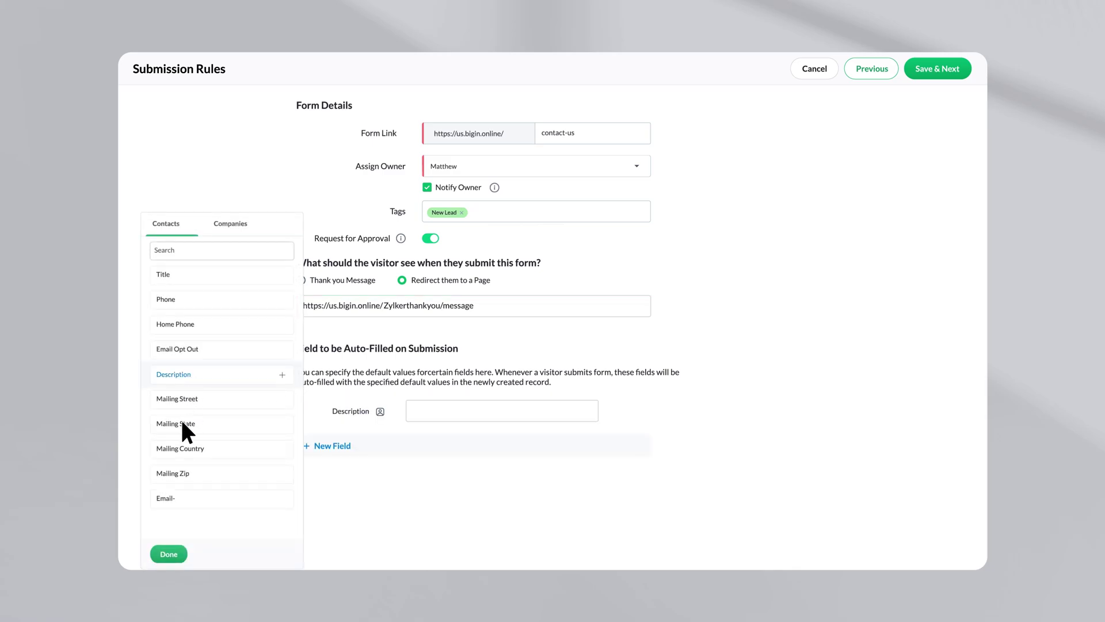
{"action": "left_click", "coordinate": [168, 553]}
{"action": "left_click", "coordinate": [462, 409]}
{"action": "type", "text": "This record came from the Contact Form."}
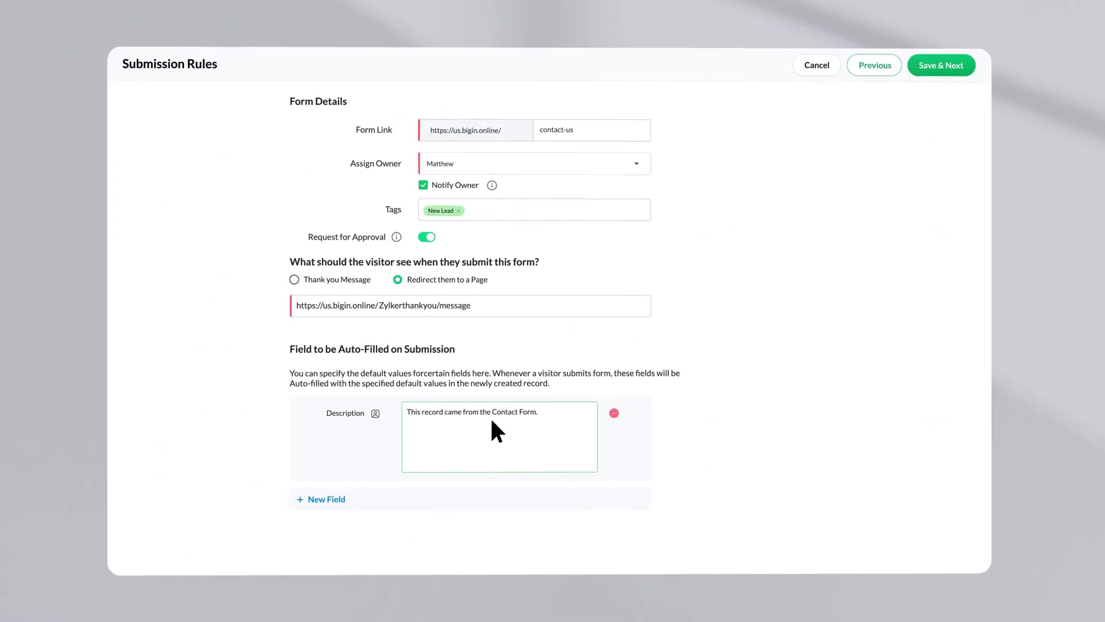
{"action": "left_click", "coordinate": [932, 72]}
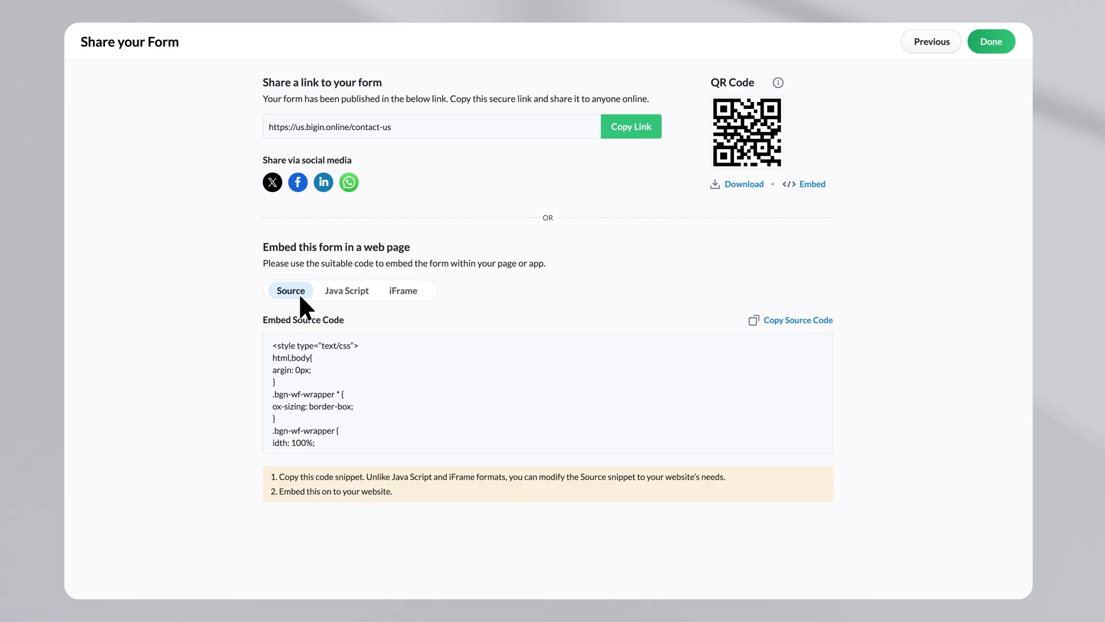
Review the Contact Us form's JavaScript and iFrame embed code.
{"action": "left_click", "coordinate": [344, 291]}
{"action": "left_click", "coordinate": [406, 293]}
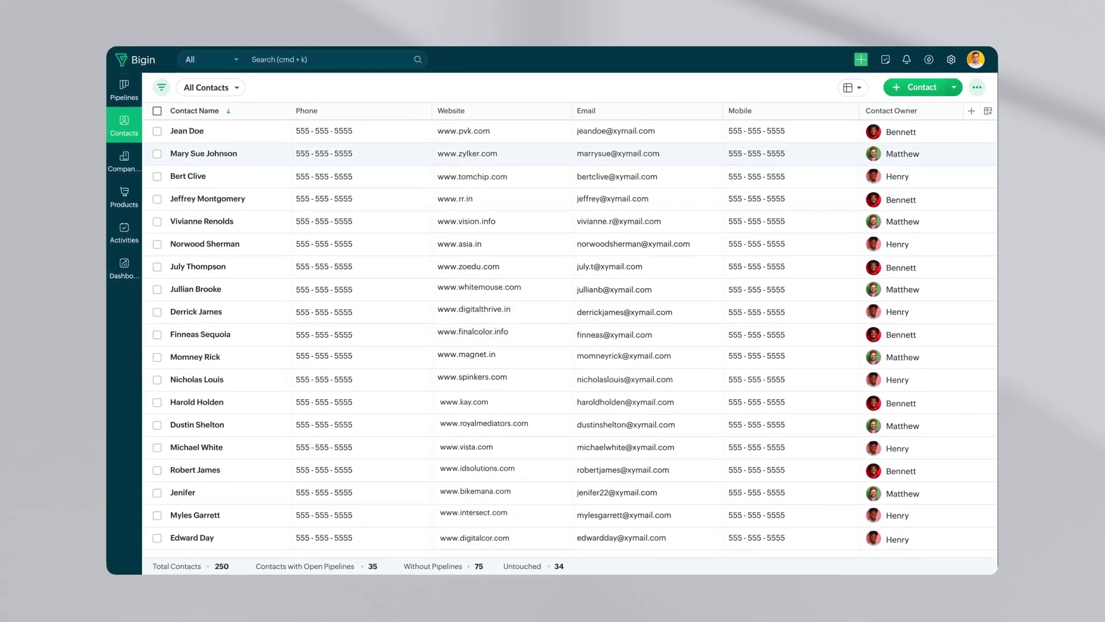
In Approvals, check the All Forms filter and select the first two pending New Contact Form submissions.
{"action": "left_click", "coordinate": [895, 53]}
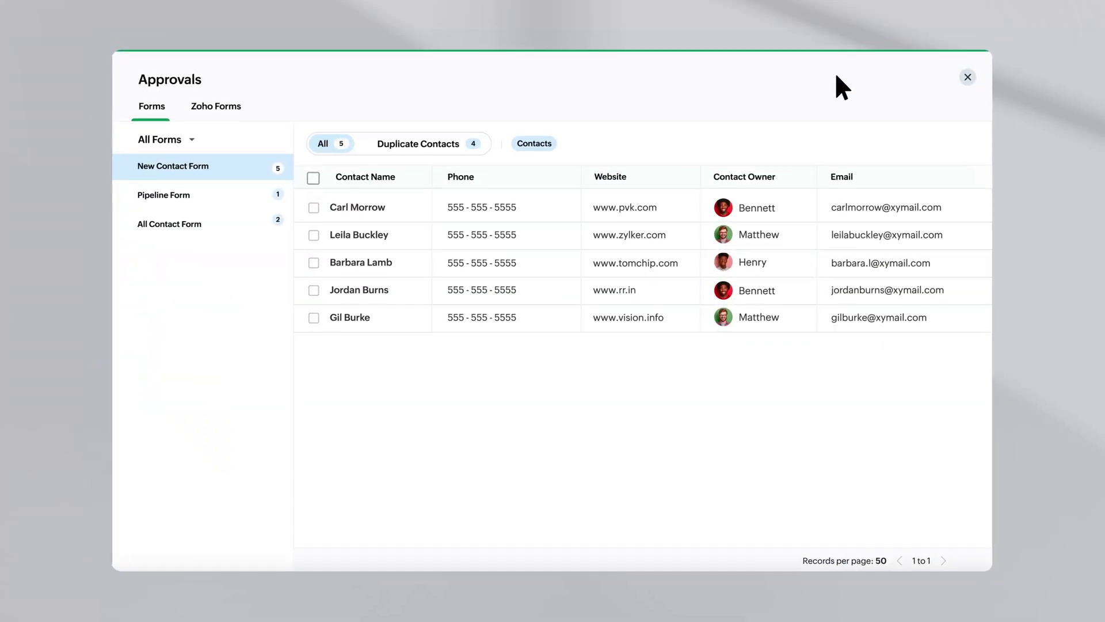
{"action": "left_click", "coordinate": [192, 140]}
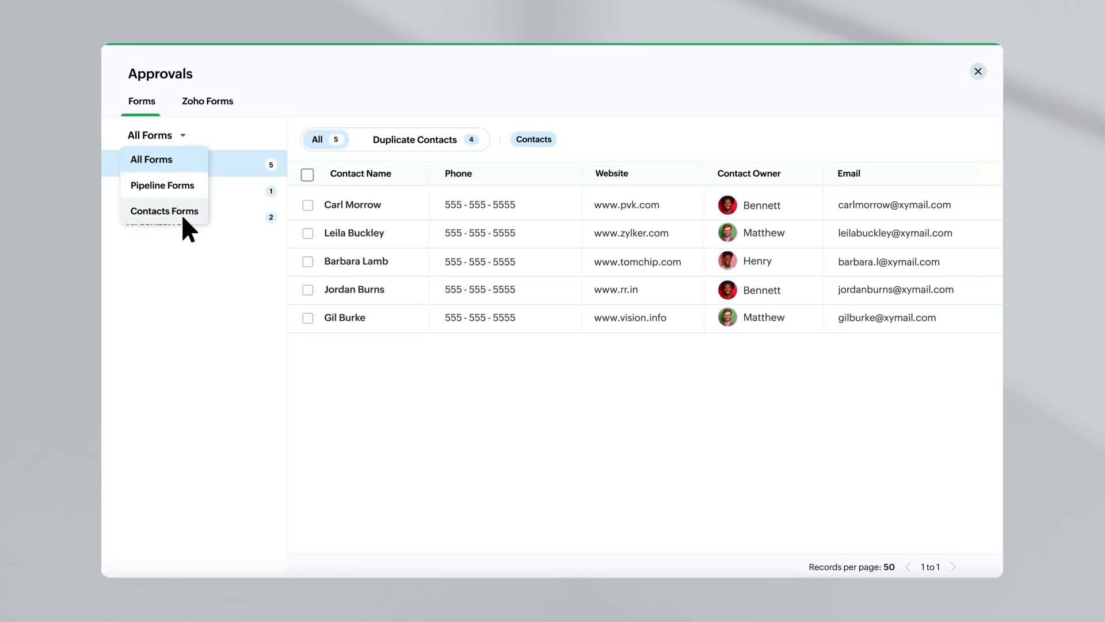
{"action": "left_click", "coordinate": [182, 212]}
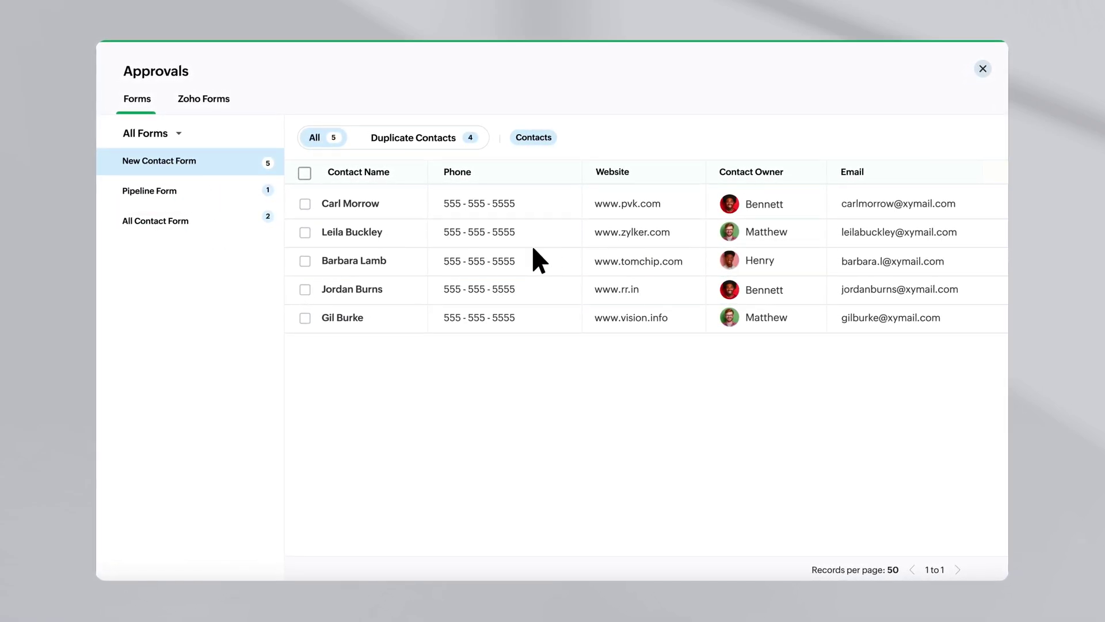
{"action": "mouse_move", "coordinate": [952, 200]}
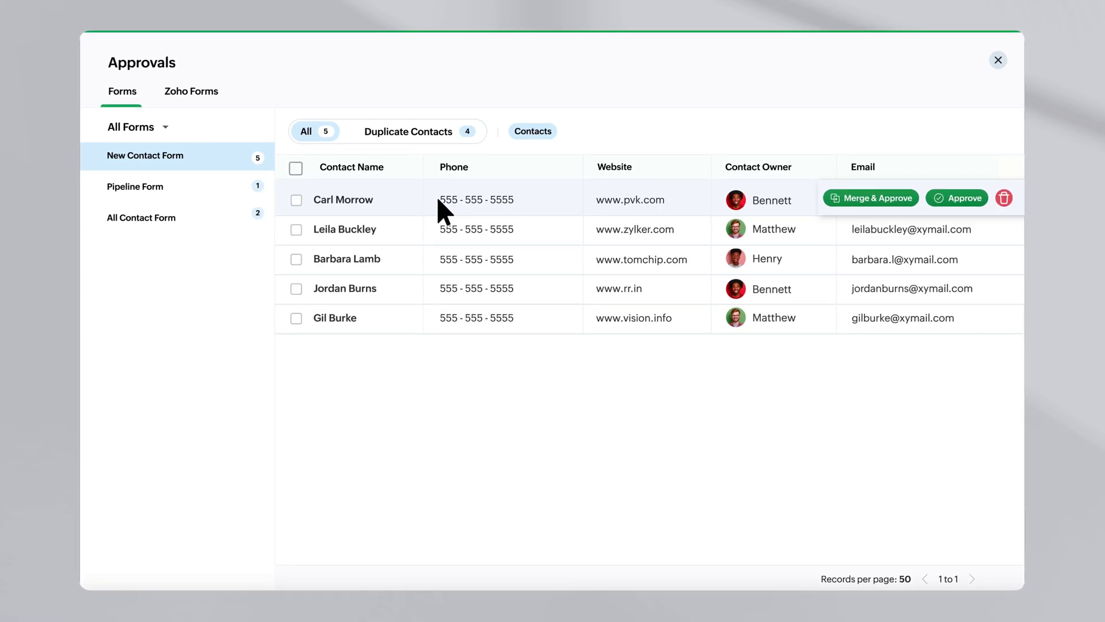
{"action": "left_click", "coordinate": [295, 200]}
{"action": "left_click", "coordinate": [296, 229]}
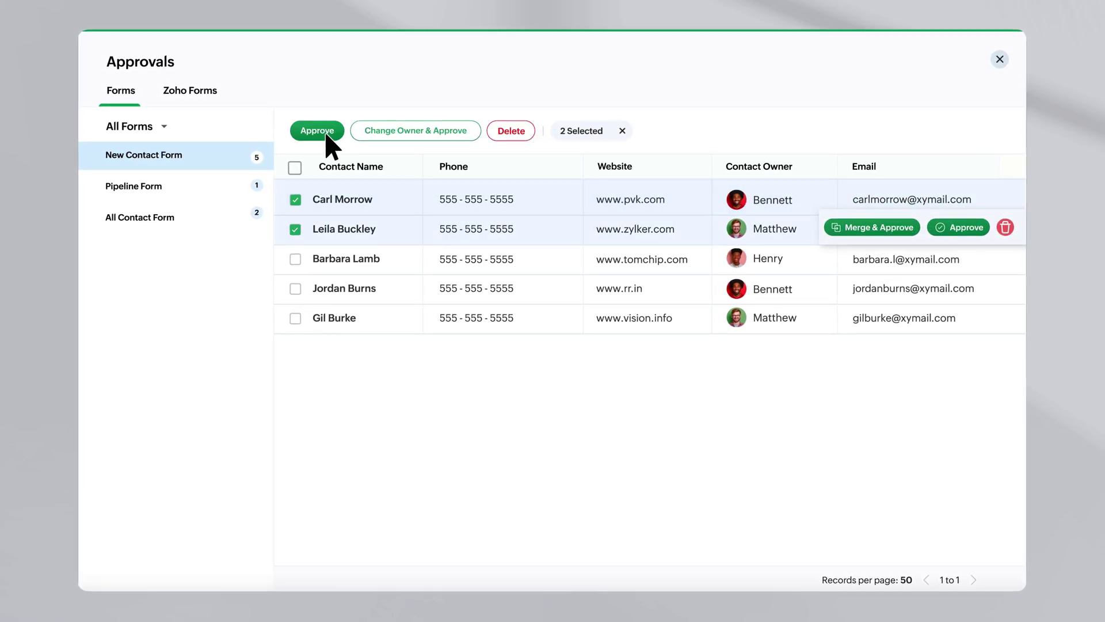
Reassign the two selected submissions to a different owner and approve them.
{"action": "left_click", "coordinate": [431, 131]}
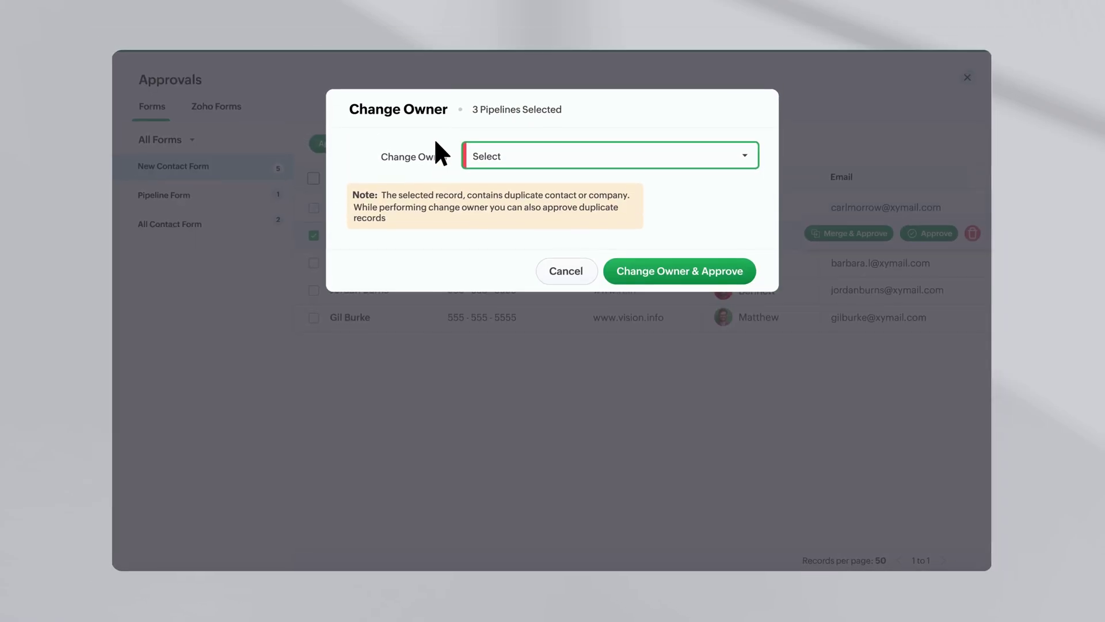
{"action": "left_click", "coordinate": [746, 151]}
{"action": "left_click", "coordinate": [554, 211]}
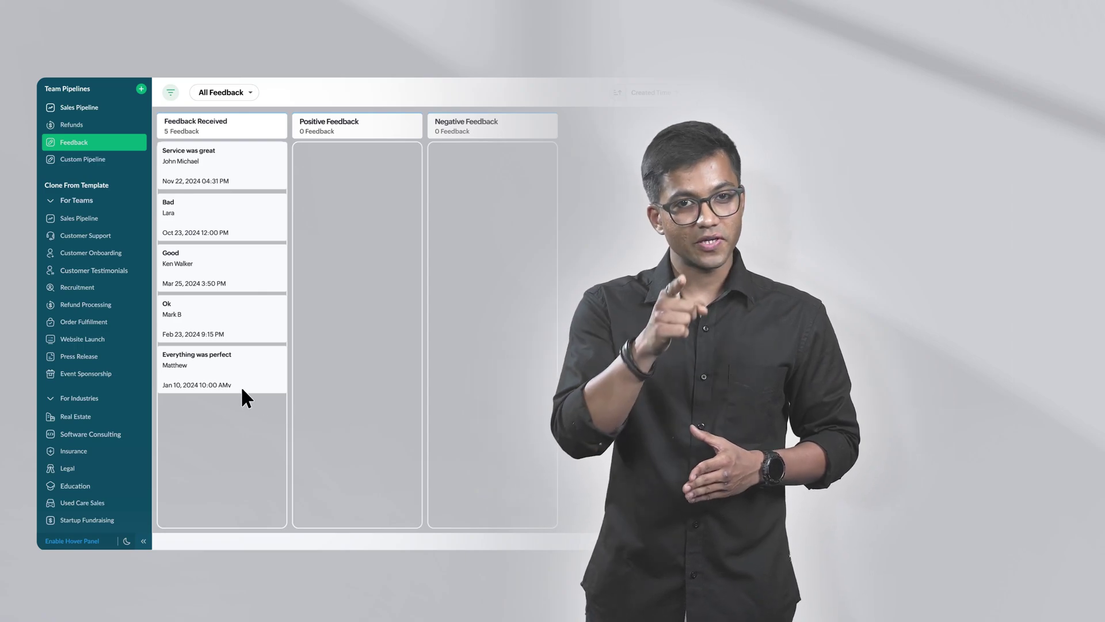
Move 'Everything was perfect' to Positive Feedback and 'Bad' to Negative Feedback.
{"action": "left_click_drag", "start_coordinate": [240, 385], "coordinate": [334, 161]}
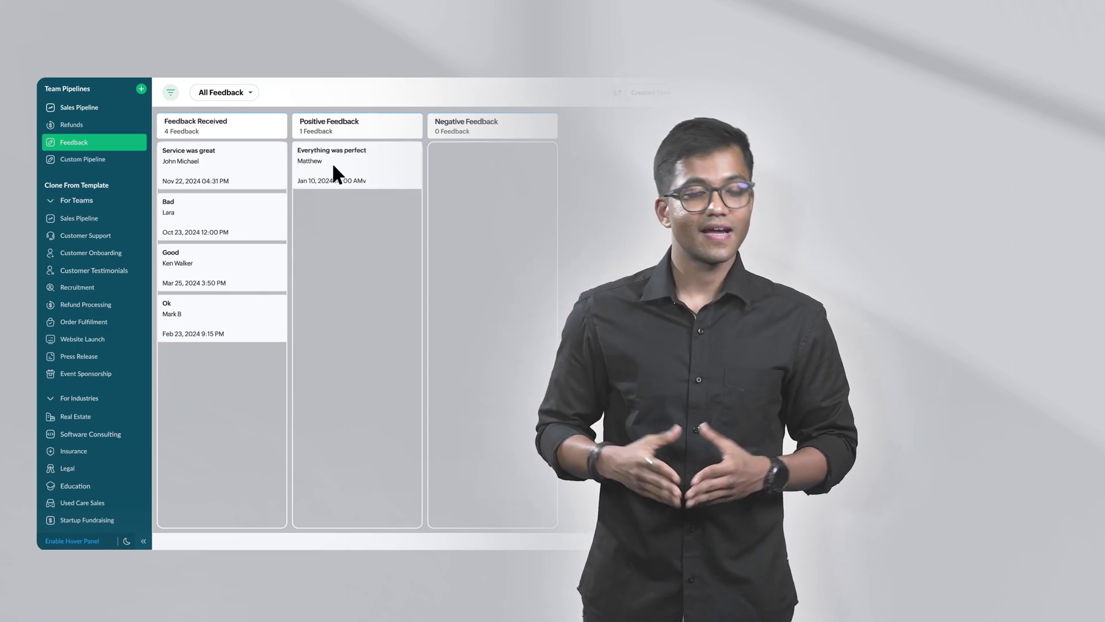
{"action": "left_click_drag", "start_coordinate": [215, 214], "coordinate": [485, 163]}
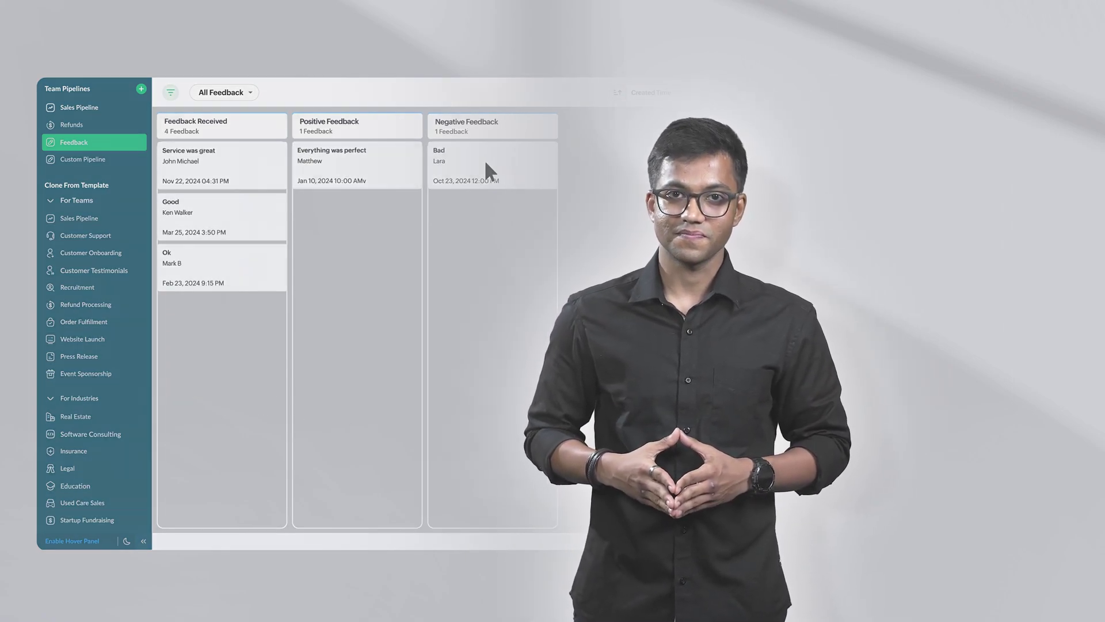